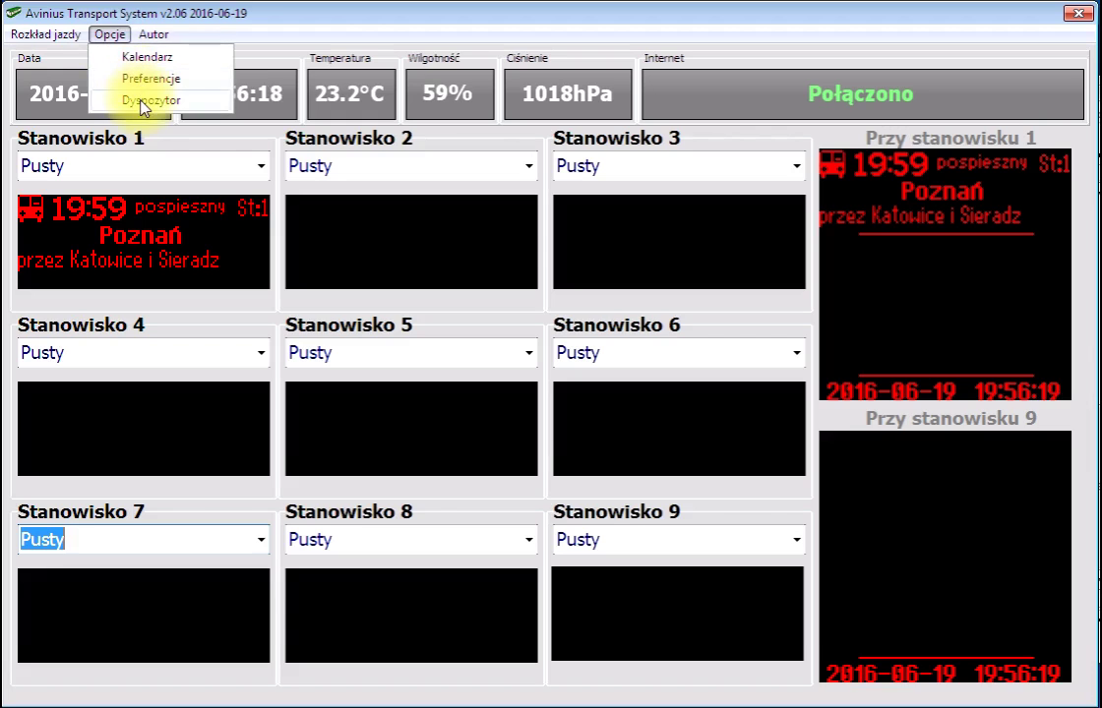
- Open the dispatcher and sounds window and play the recorded announcement of the 16:00 Biesiec course
{"action": "left_click", "coordinate": [137, 100]}
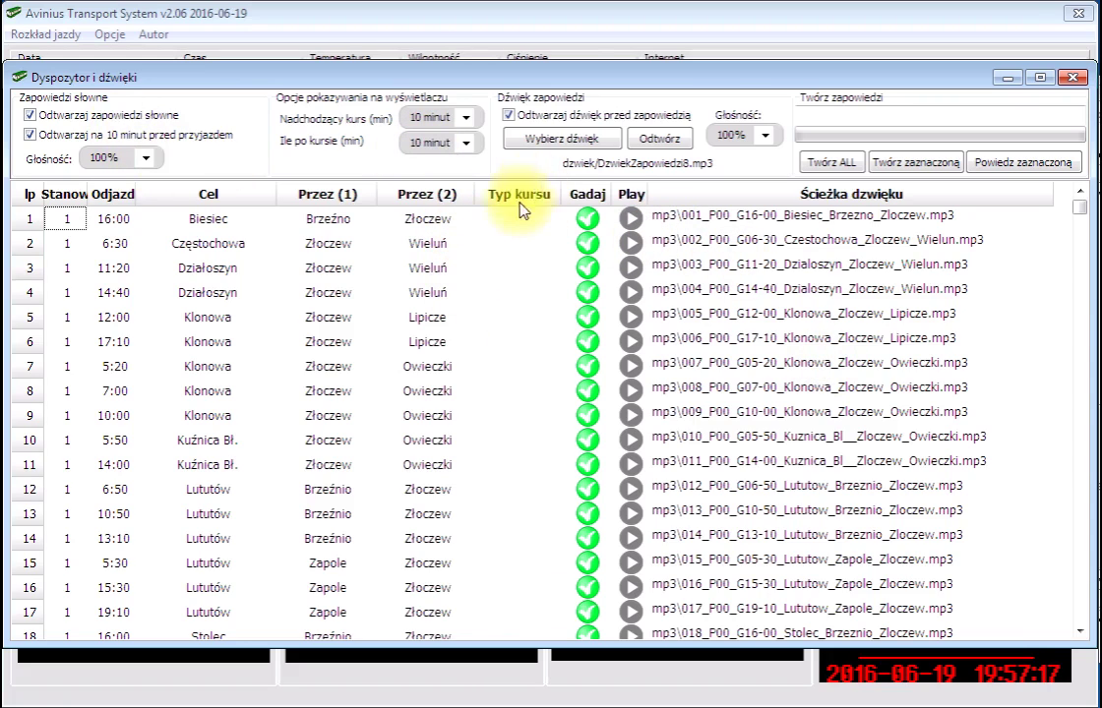
{"action": "left_click", "coordinate": [219, 226]}
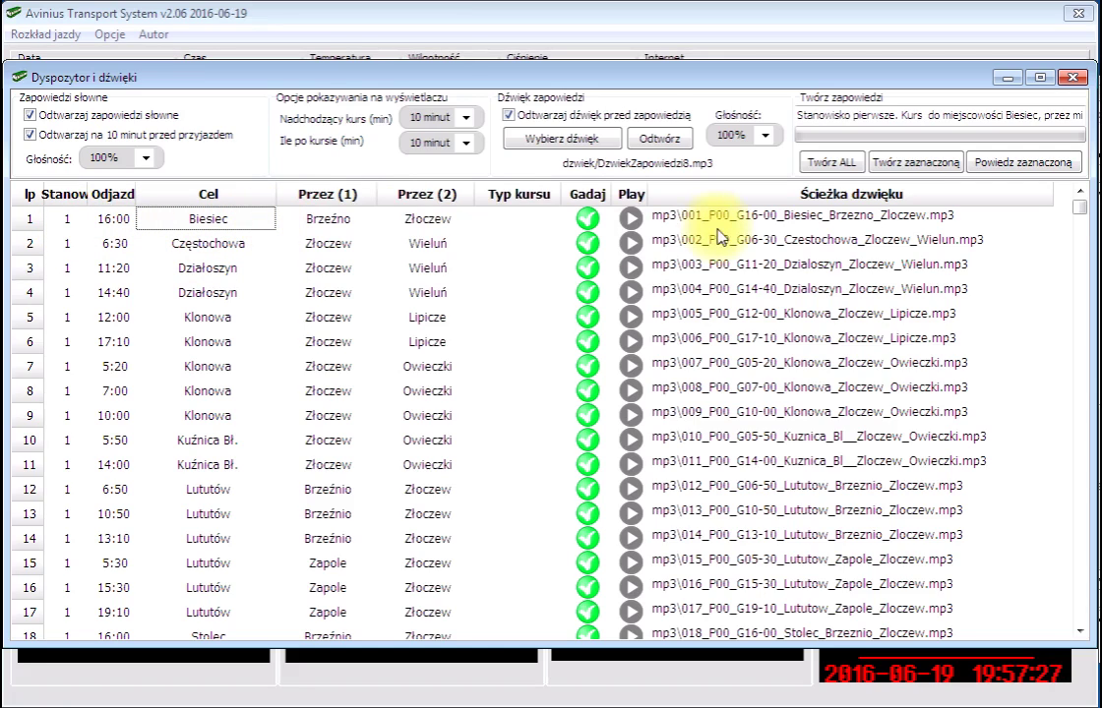
{"action": "left_click", "coordinate": [634, 220]}
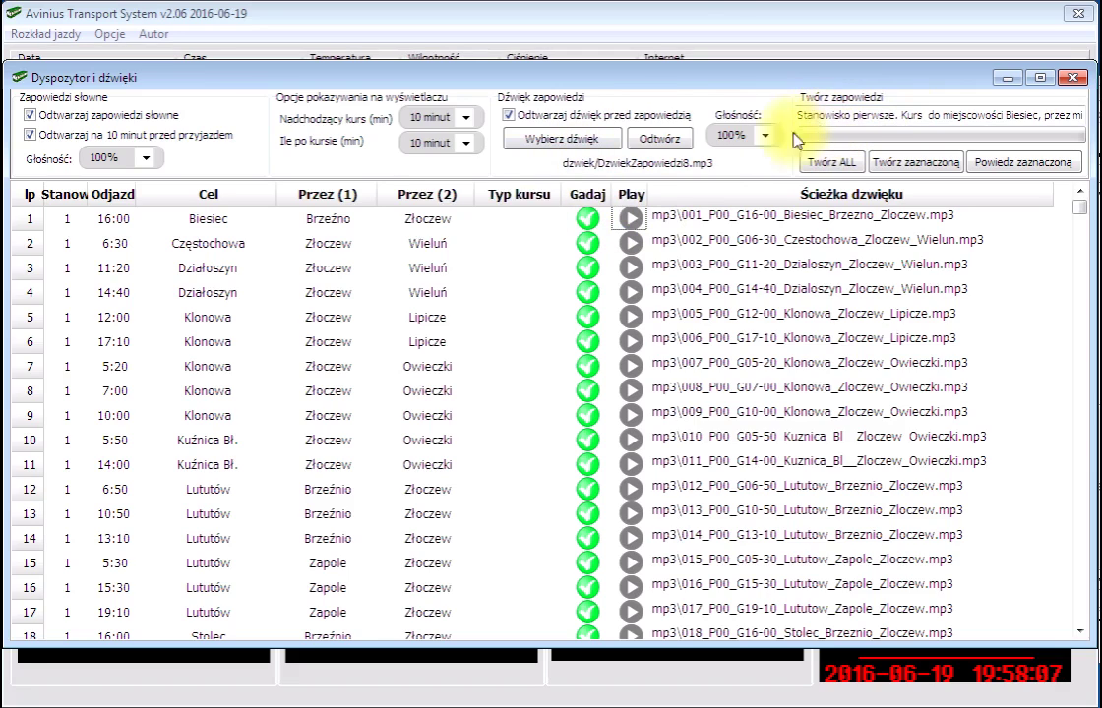
- Preview the announcement texts of the Częstochowa course, both Działoszyn courses and the 12:00 Klonowa course
{"action": "left_click", "coordinate": [228, 245]}
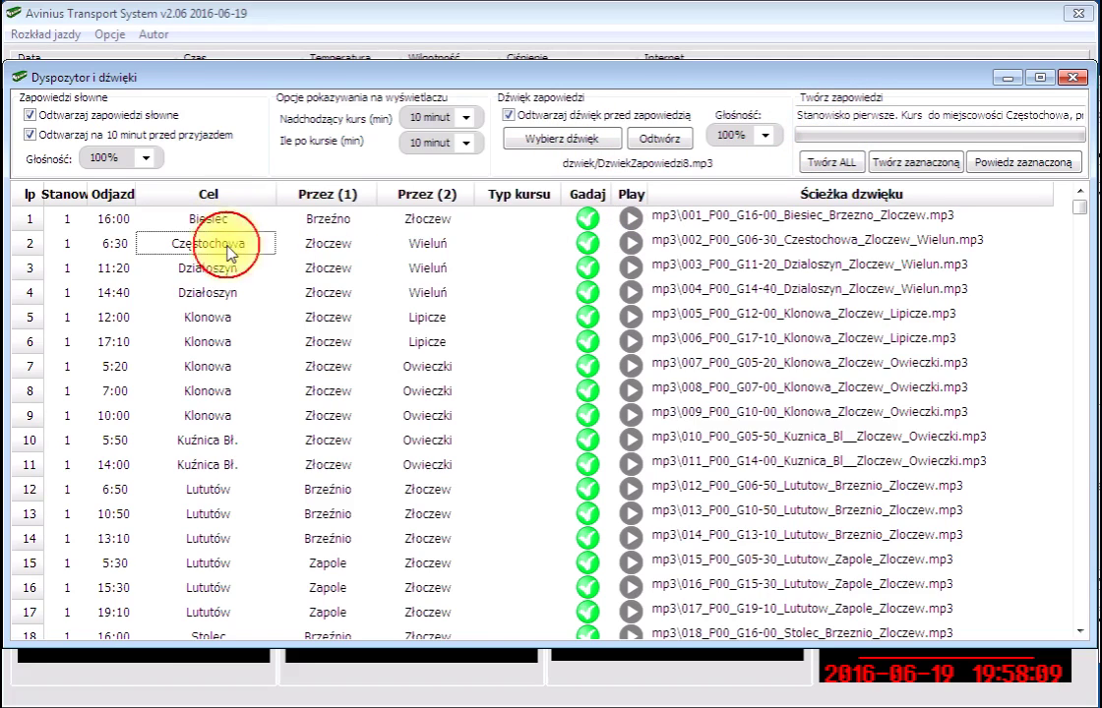
{"action": "left_click", "coordinate": [226, 268]}
{"action": "left_click", "coordinate": [228, 294]}
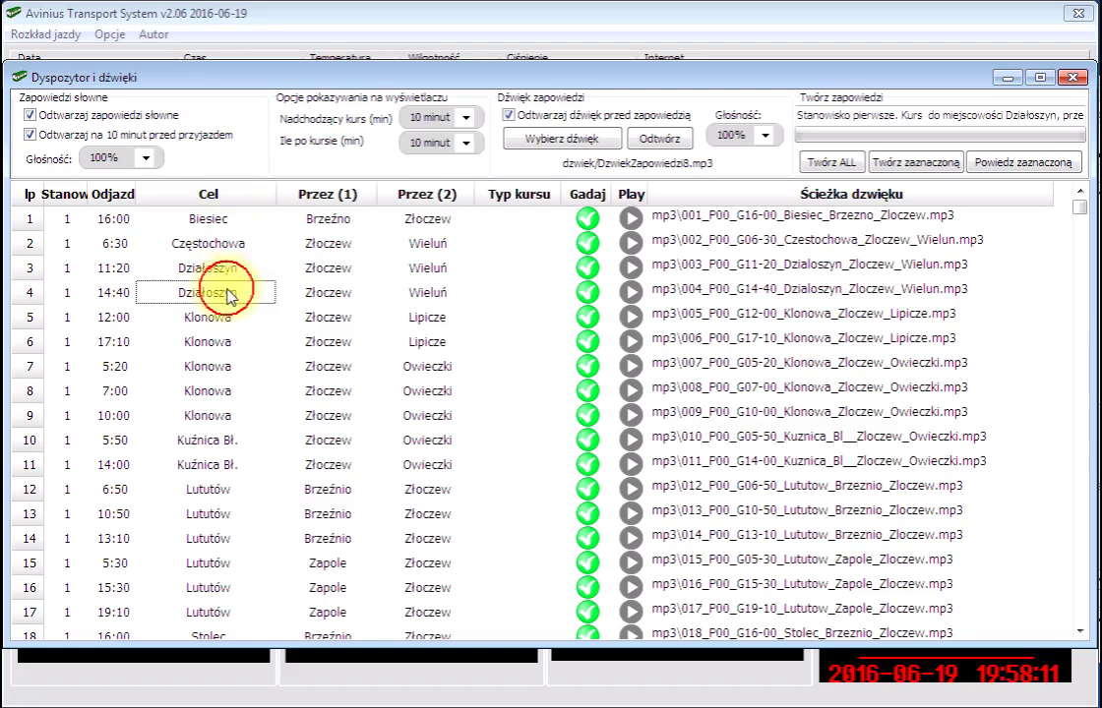
{"action": "left_click", "coordinate": [220, 317]}
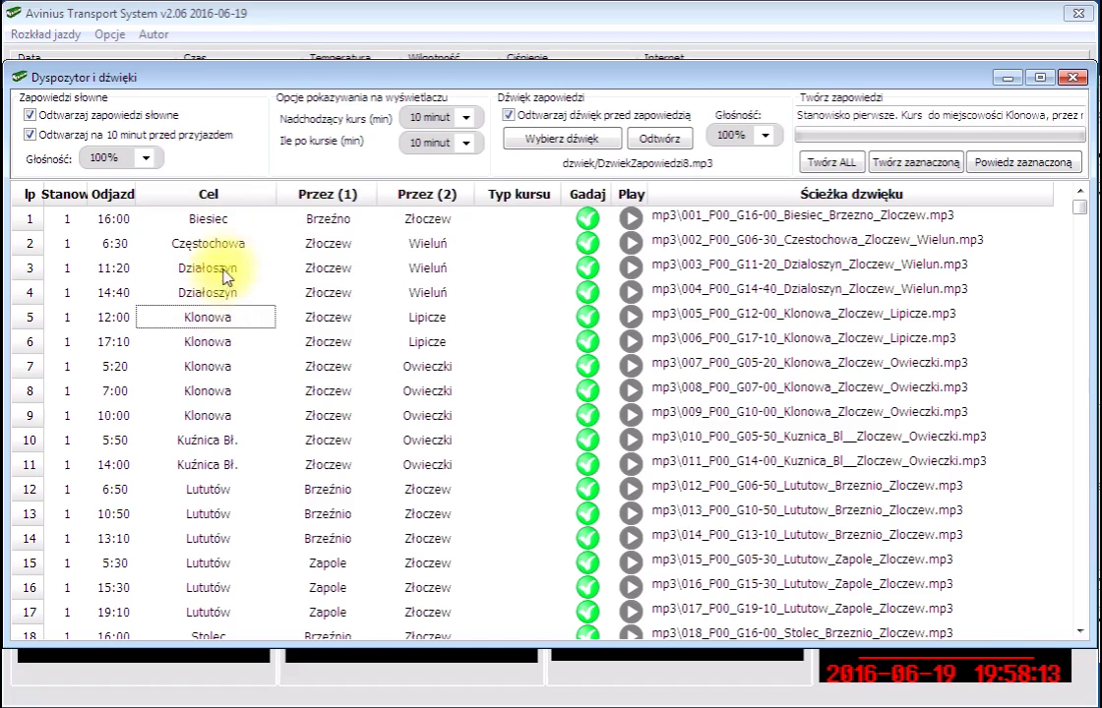
- Select the 16:00 Biesiec course and read its announcement text through to the end
{"action": "left_click", "coordinate": [216, 219]}
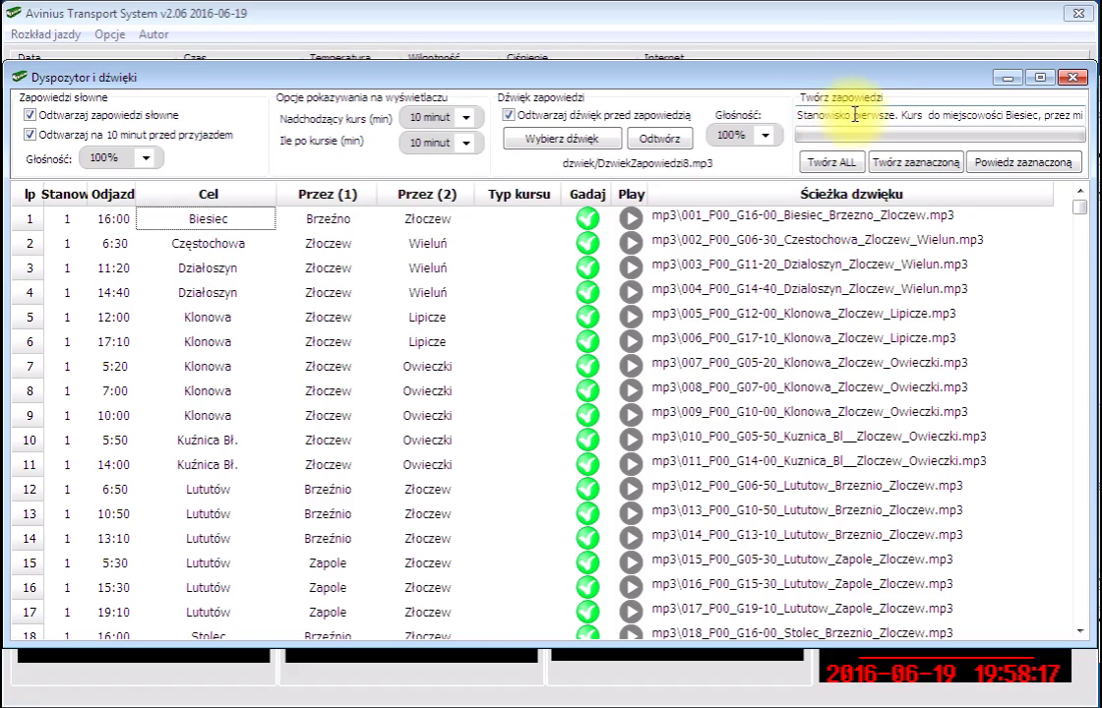
{"action": "left_click", "coordinate": [825, 115]}
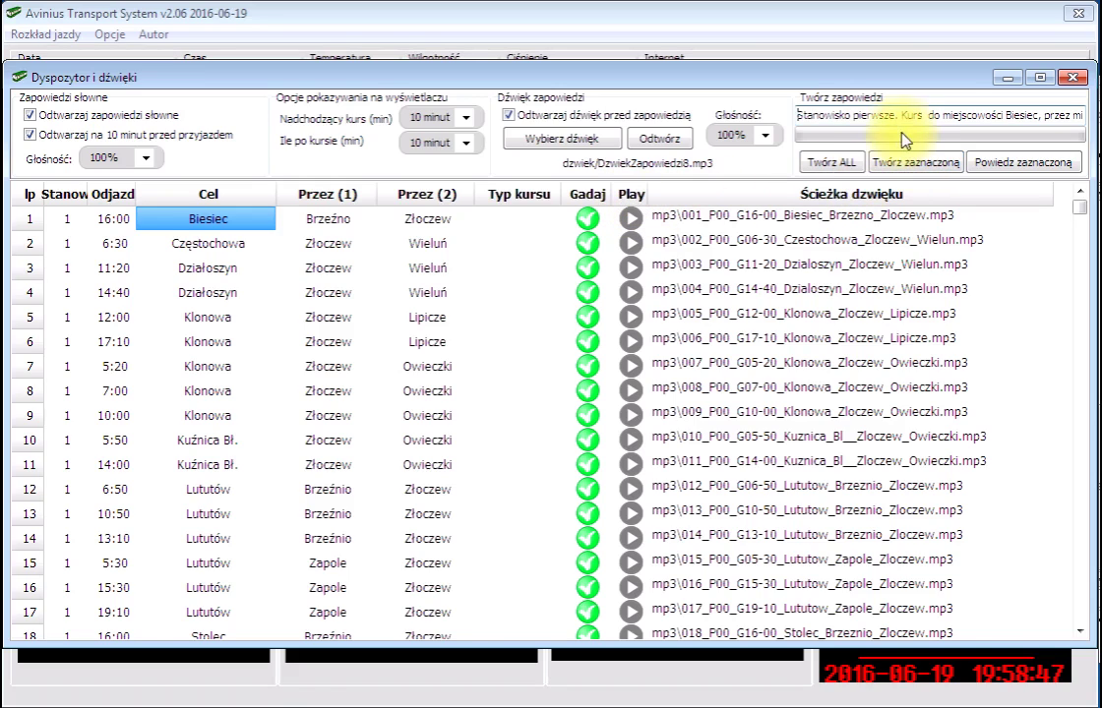
{"action": "left_click_drag", "start_coordinate": [917, 115], "coordinate": [972, 129]}
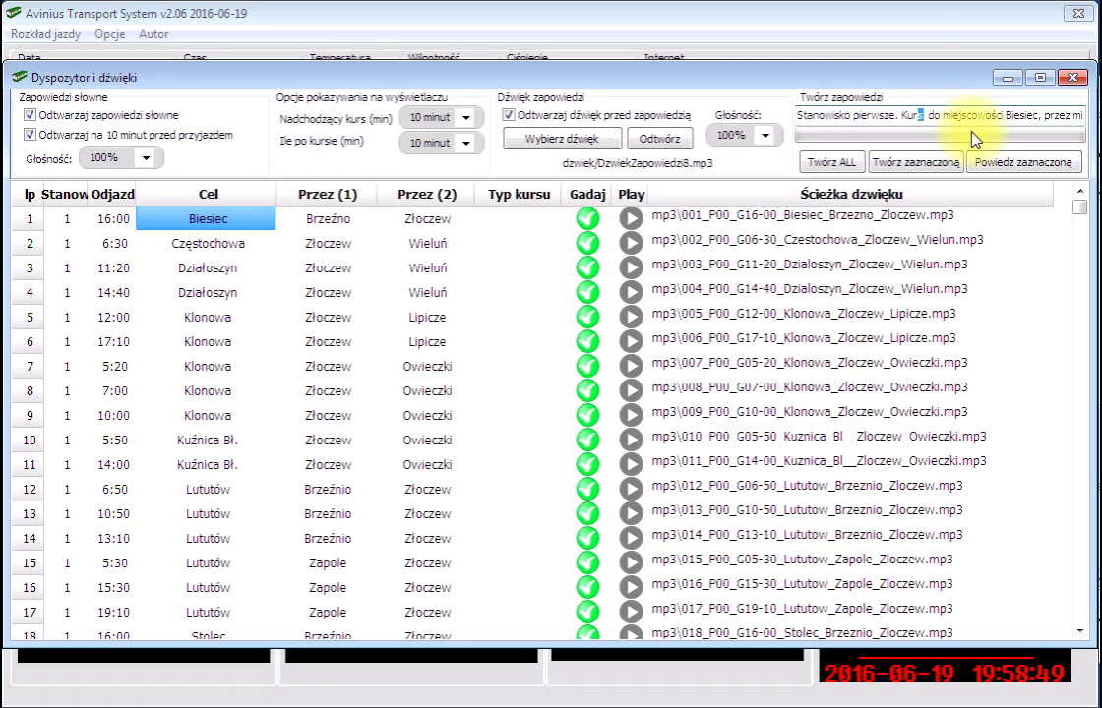
{"action": "type", "text": "s"}
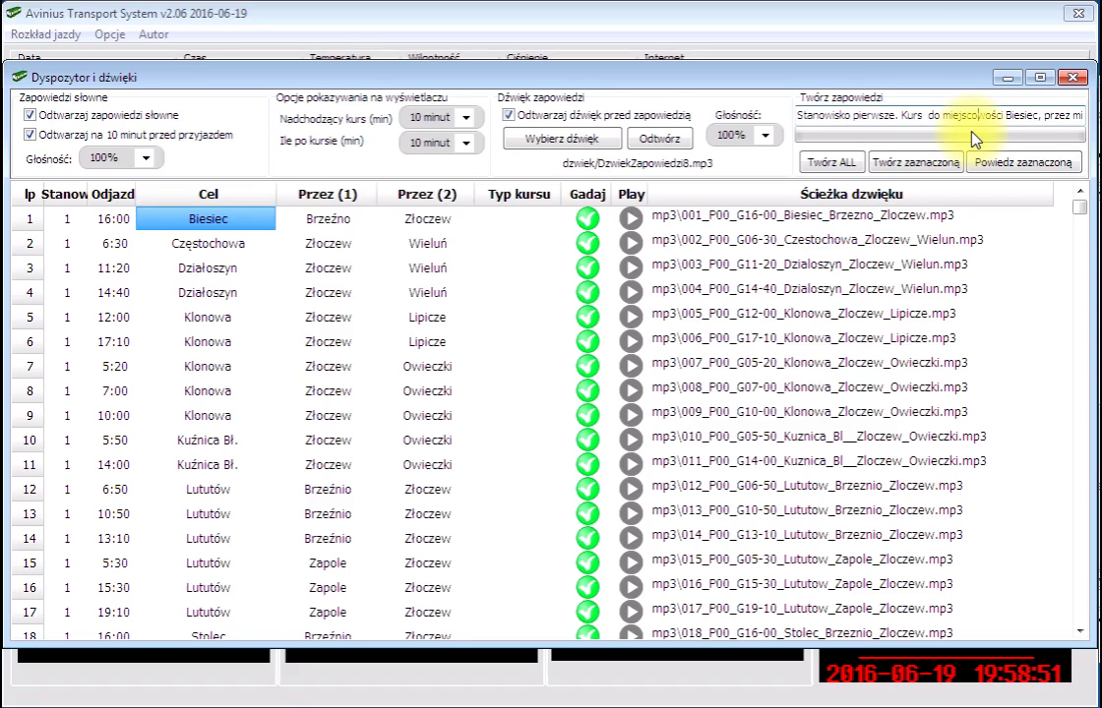
{"action": "key", "text": "Right"}
{"action": "key", "text": "Right"}
{"action": "key", "text": "Right"}
{"action": "key", "text": "Right"}
{"action": "key", "text": "Right"}
{"action": "key", "text": "Right"}
{"action": "key", "text": "Right"}
{"action": "key", "text": "Right"}
{"action": "key", "text": "Right"}
{"action": "key", "text": "Right"}
{"action": "key", "text": "Right"}
{"action": "key", "text": "Right"}
{"action": "key", "text": "Right"}
{"action": "key", "text": "Right"}
{"action": "key", "text": "Right"}
{"action": "key", "text": "Right"}
{"action": "key", "text": "Right"}
{"action": "key", "text": "Right"}
{"action": "key", "text": "Right"}
{"action": "key", "text": "Right"}
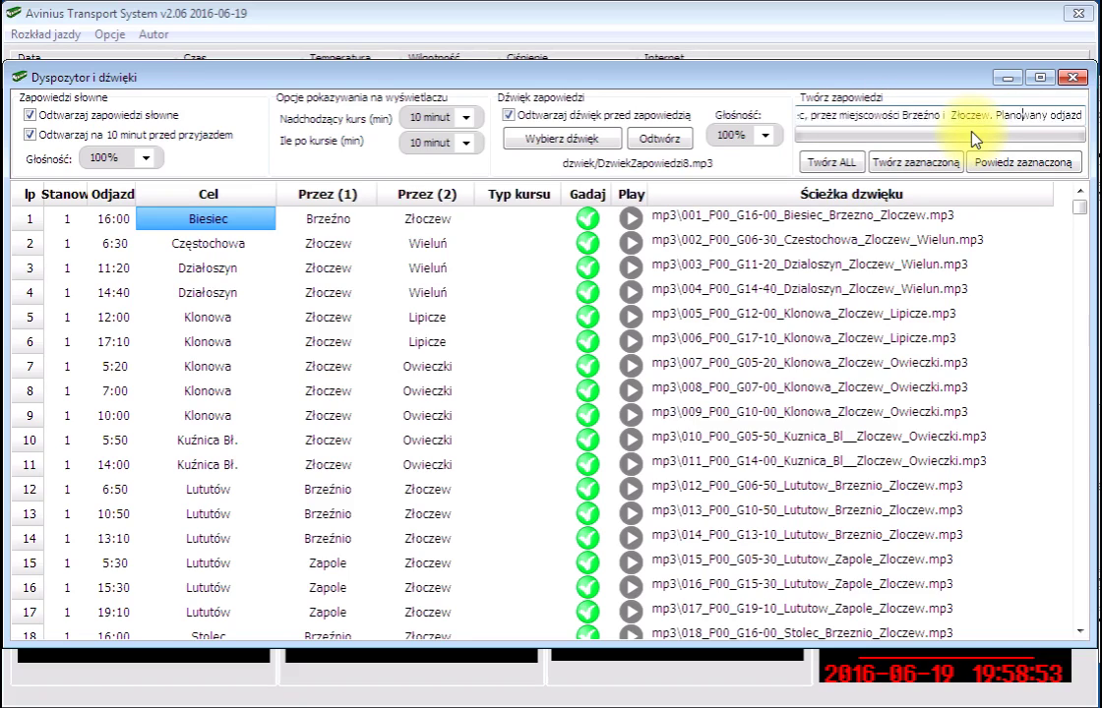
{"action": "key", "text": "End"}
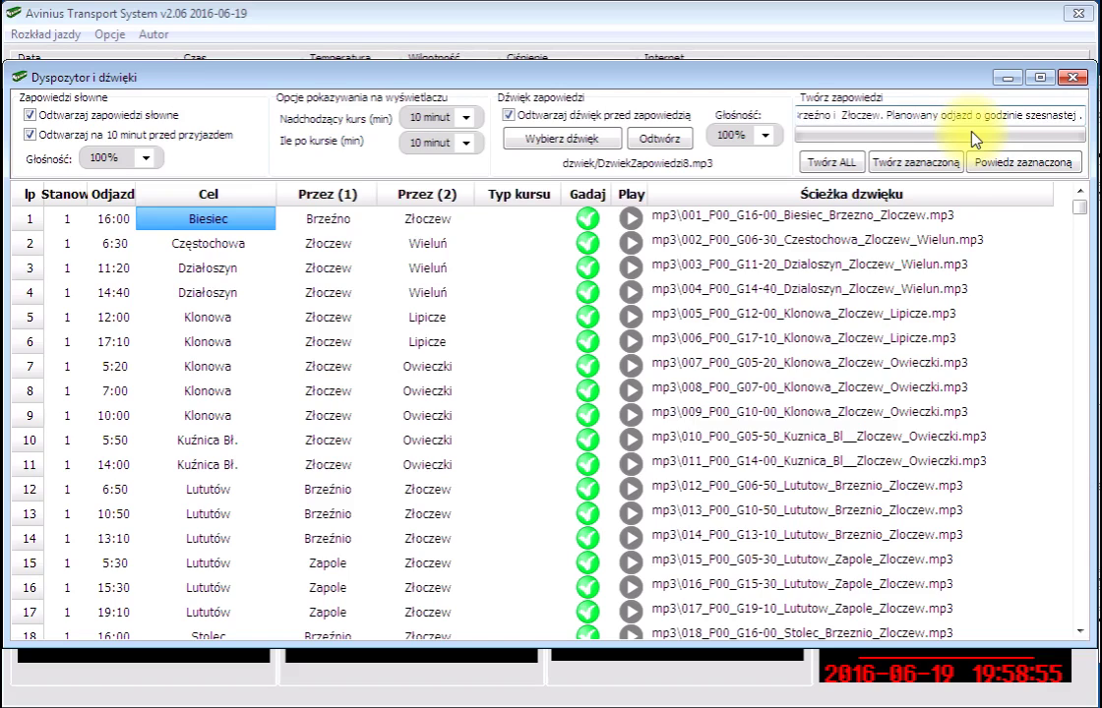
- Generate the announcement sound file for the selected Biesiec course and check its sound path entry
{"action": "left_click", "coordinate": [913, 163]}
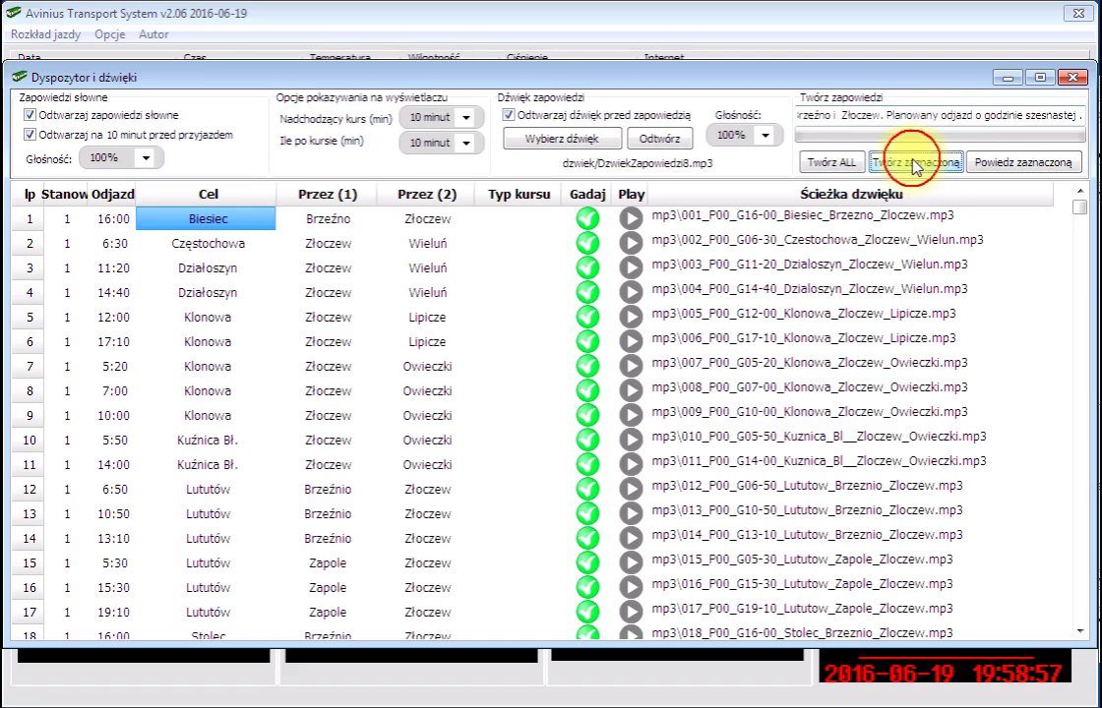
{"action": "left_click", "coordinate": [839, 222]}
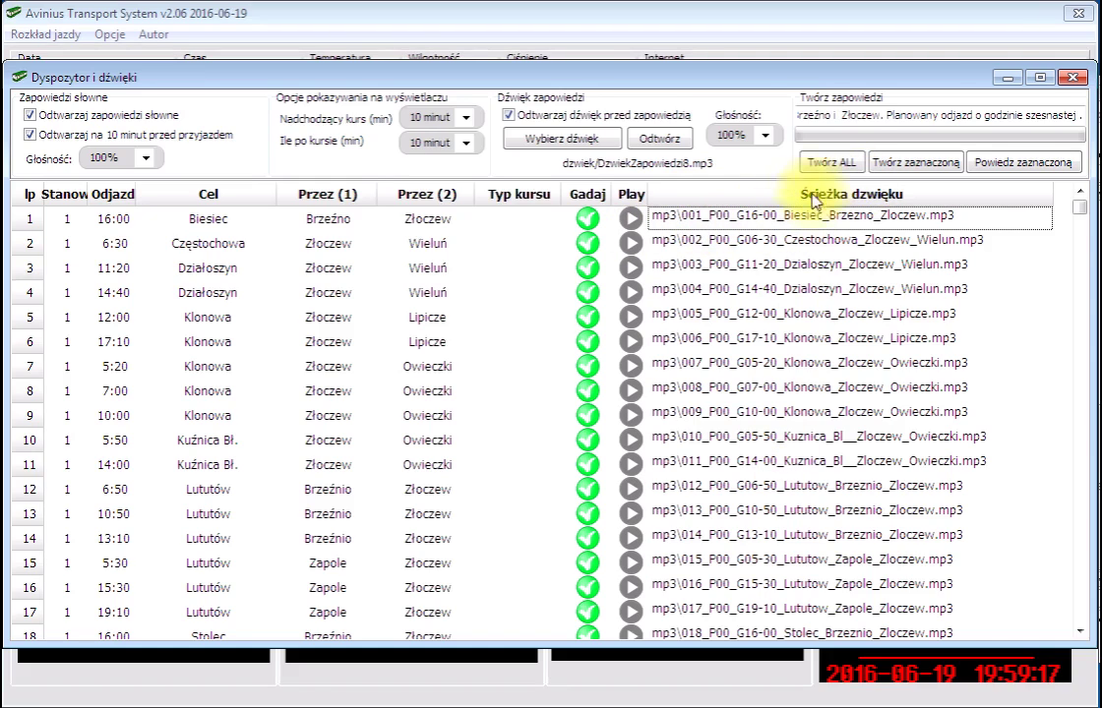
{"action": "left_click", "coordinate": [854, 169]}
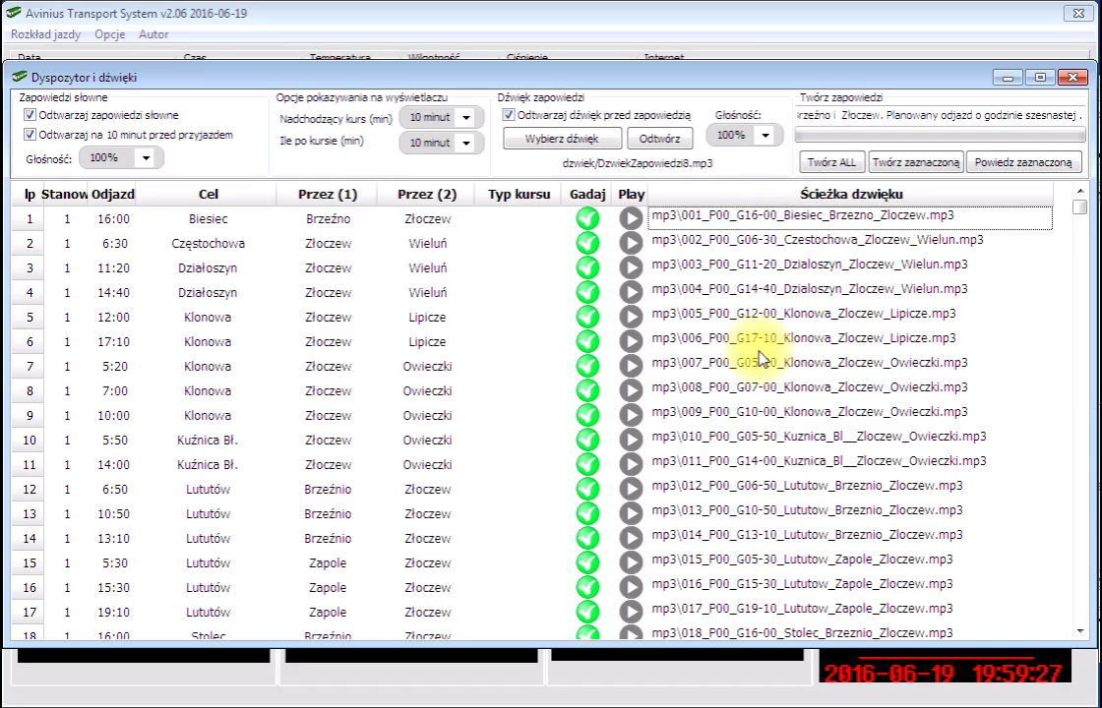
- Replace "Bł" with "Zatorze" in the announcement text of the 5:50 Kuźnica Bł. course and generate that announcement
{"action": "left_click", "coordinate": [216, 439]}
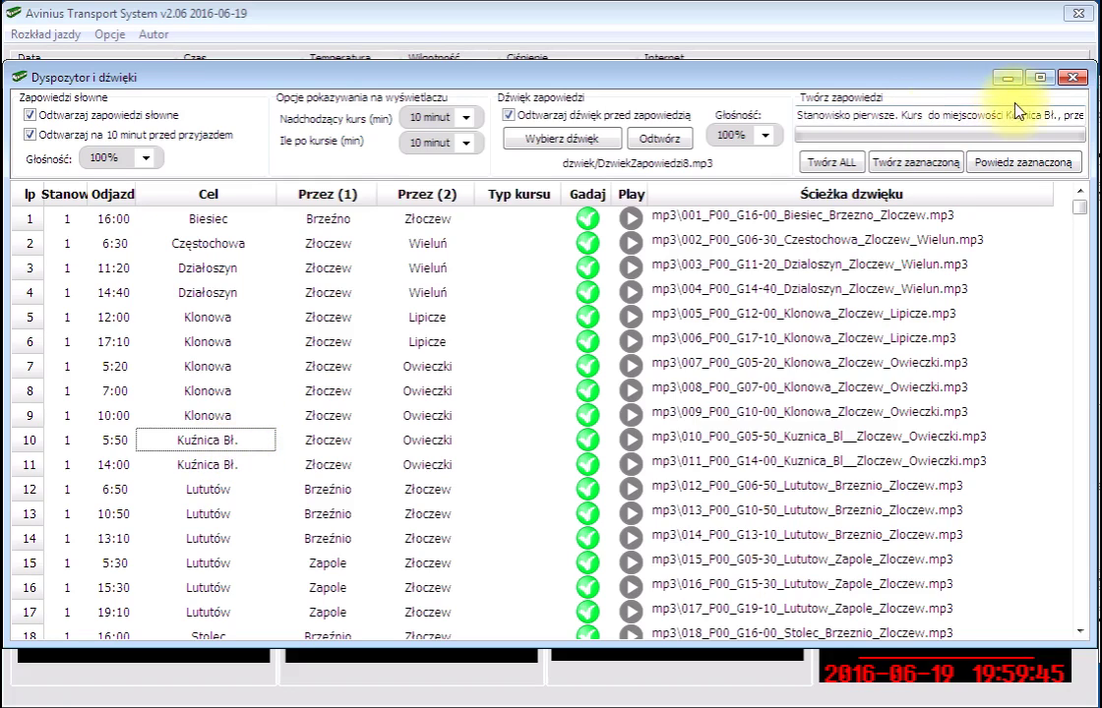
{"action": "left_click", "coordinate": [1086, 142]}
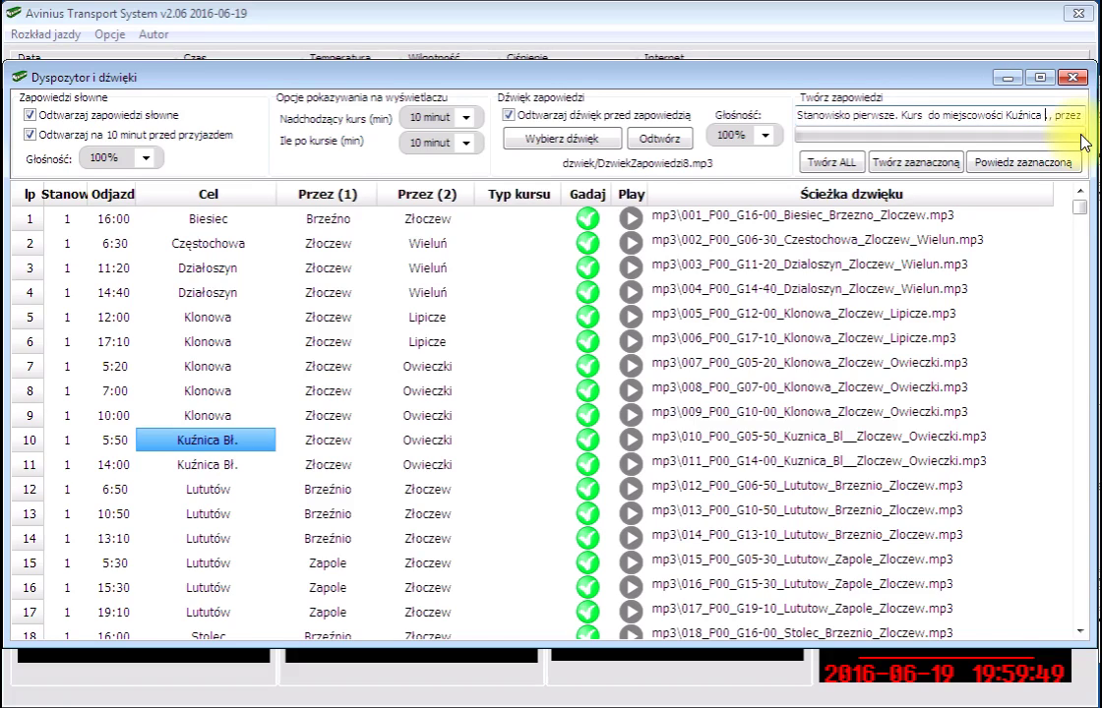
{"action": "key", "text": "Delete"}
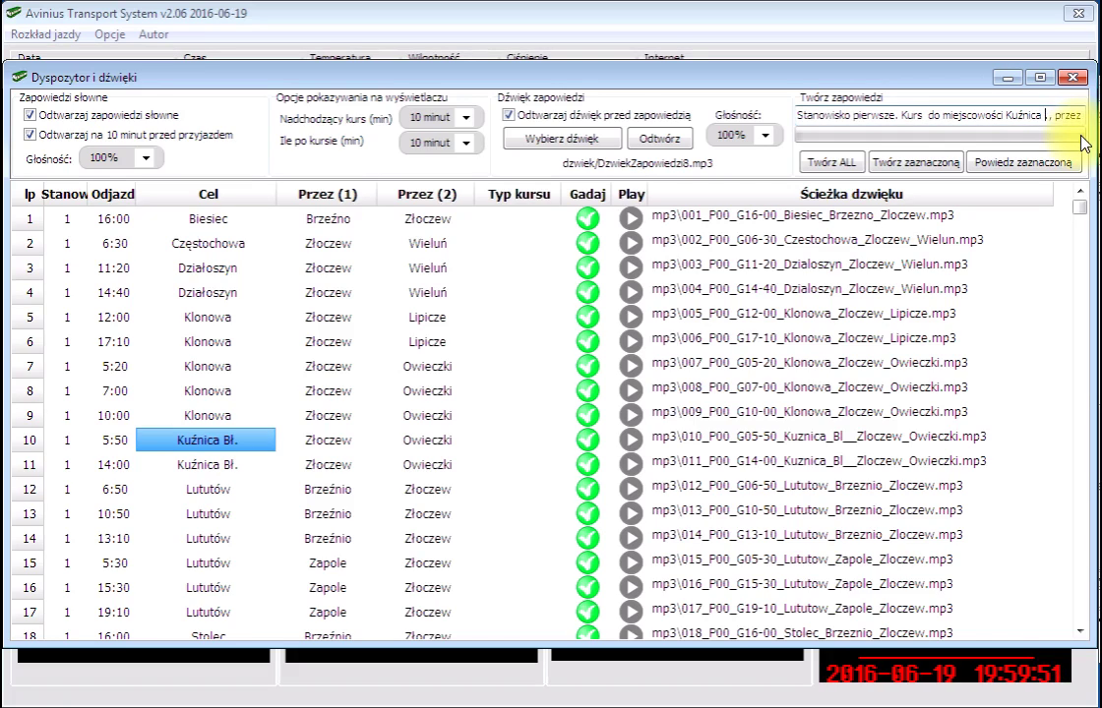
{"action": "type", "text": "Zato"}
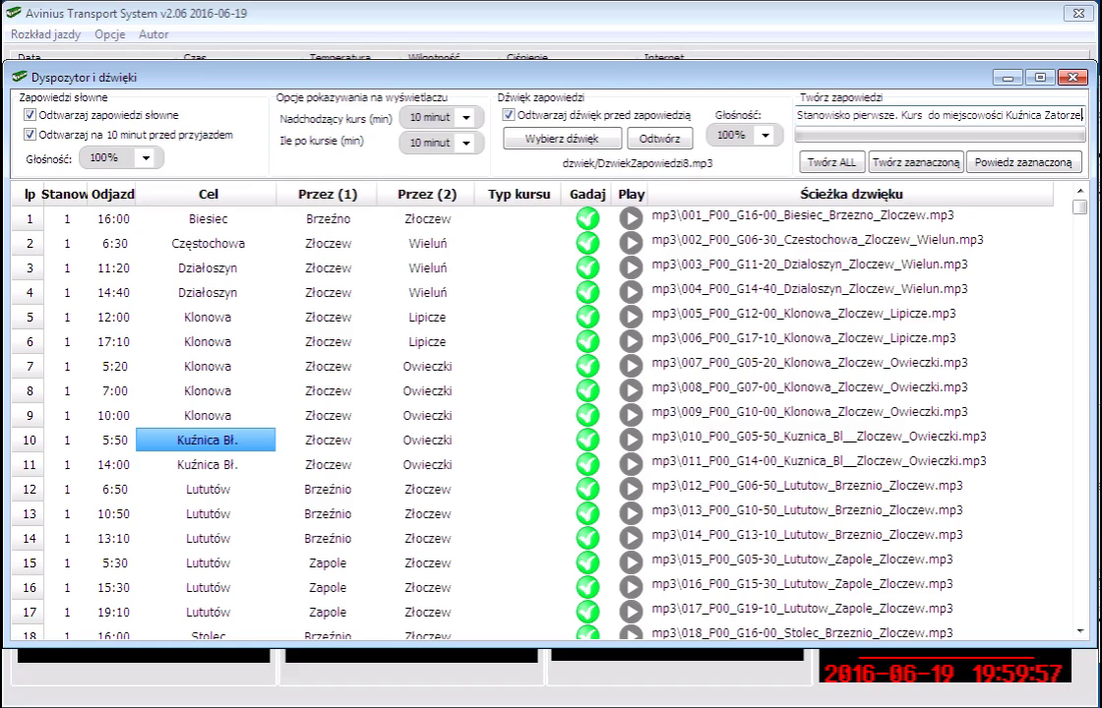
{"action": "type", "text": "rze"}
{"action": "key", "text": "Right"}
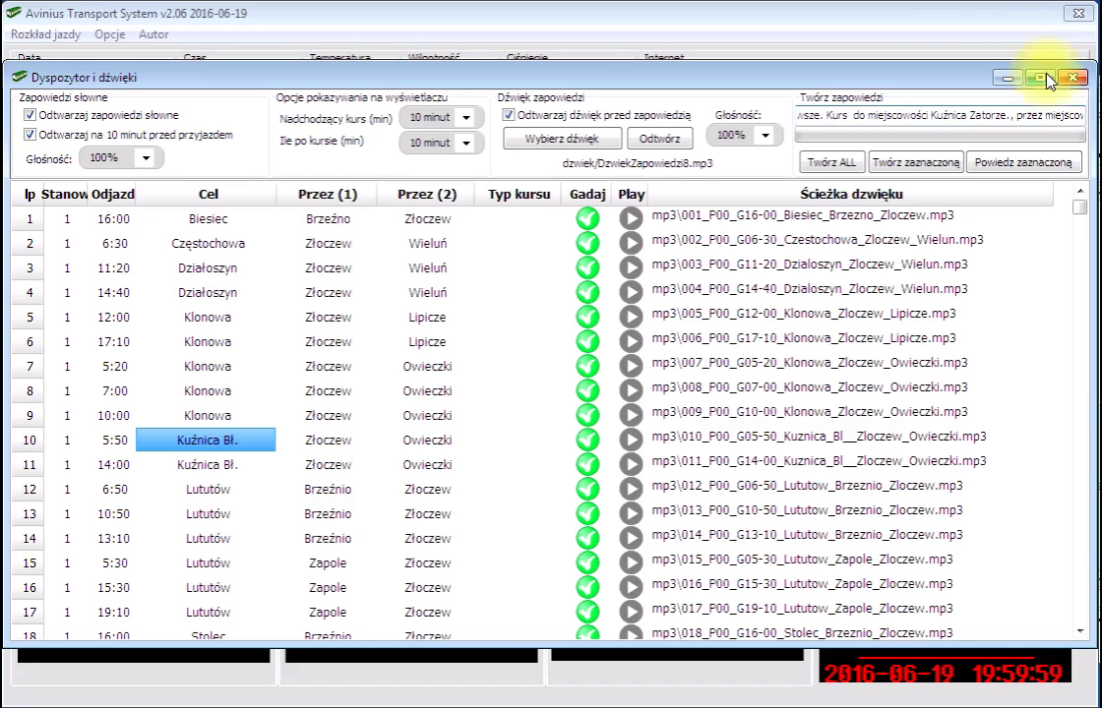
{"action": "left_click", "coordinate": [915, 167]}
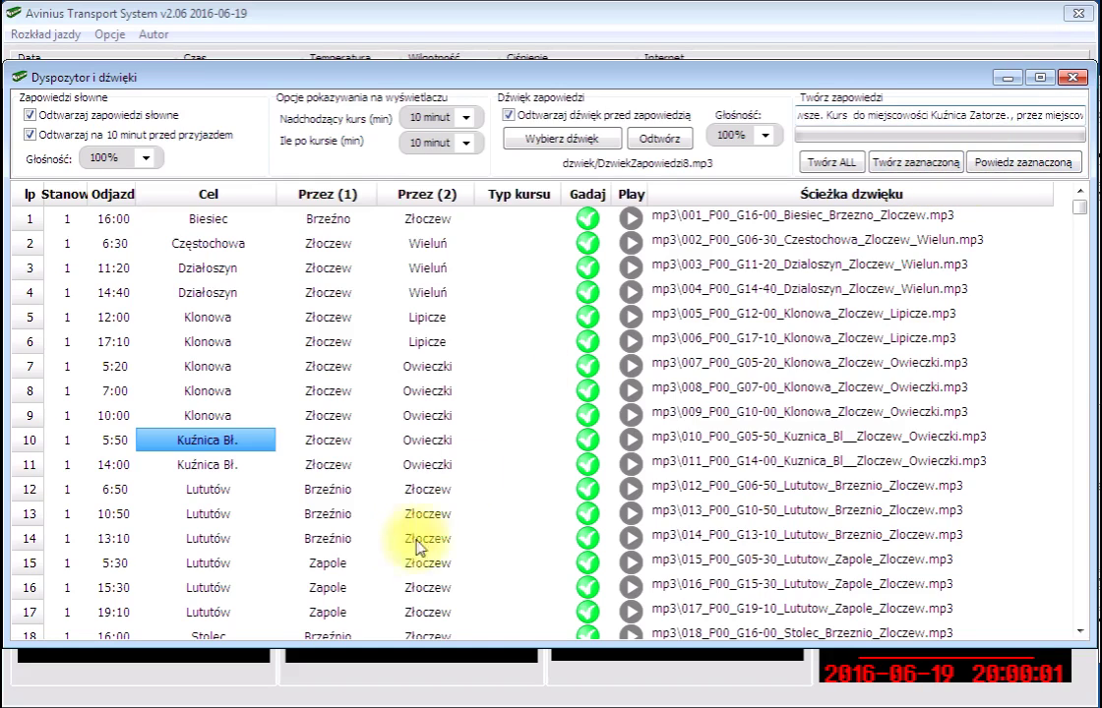
- Browse the announcement texts from the 14:00 Kuźnica Bł. course down to the stand 3 courses and back to the first row
{"action": "left_click", "coordinate": [218, 464]}
{"action": "key", "text": "Down"}
{"action": "key", "text": "Down"}
{"action": "key", "text": "Down"}
{"action": "key", "text": "Down"}
{"action": "key", "text": "Down"}
{"action": "key", "text": "Down"}
{"action": "key", "text": "Down"}
{"action": "key", "text": "Down"}
{"action": "key", "text": "Down"}
{"action": "key", "text": "Down"}
{"action": "key", "text": "Down"}
{"action": "key", "text": "Down"}
{"action": "key", "text": "Down"}
{"action": "key", "text": "Down"}
{"action": "key", "text": "Down"}
{"action": "key", "text": "Down"}
{"action": "key", "text": "Down"}
{"action": "key", "text": "Down"}
{"action": "key", "text": "Down"}
{"action": "key", "text": "Down"}
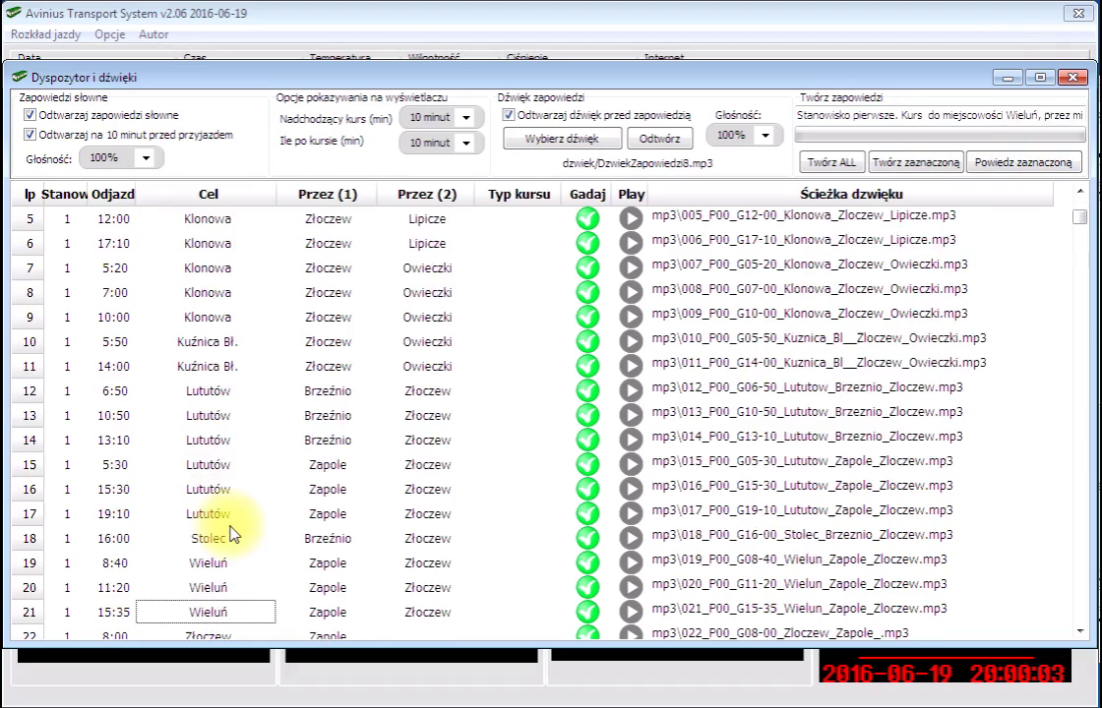
{"action": "key", "text": "Down"}
{"action": "key", "text": "Down"}
{"action": "key", "text": "Down"}
{"action": "key", "text": "Down"}
{"action": "key", "text": "Down"}
{"action": "key", "text": "Down"}
{"action": "key", "text": "Down"}
{"action": "key", "text": "Down"}
{"action": "key", "text": "Down"}
{"action": "key", "text": "Down"}
{"action": "key", "text": "Down"}
{"action": "key", "text": "Down"}
{"action": "key", "text": "Down"}
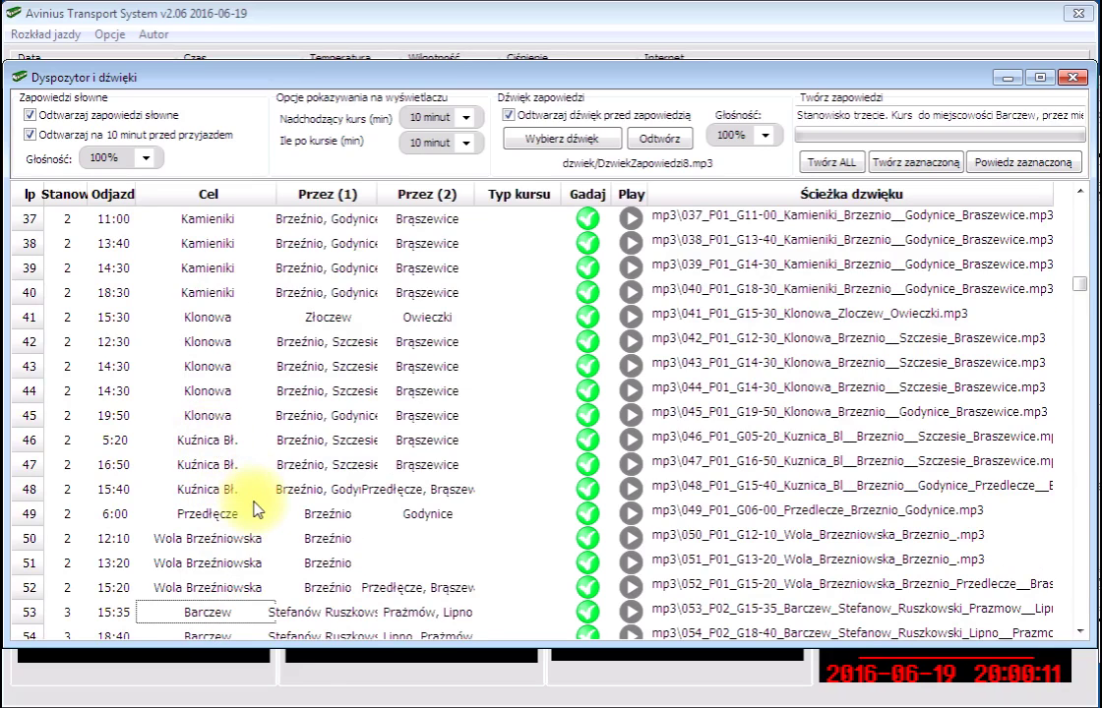
{"action": "key", "text": "Down"}
{"action": "key", "text": "Down"}
{"action": "key", "text": "Down"}
{"action": "key", "text": "Up"}
{"action": "key", "text": "Up"}
{"action": "key", "text": "Up"}
{"action": "key", "text": "Up"}
{"action": "key", "text": "Up"}
{"action": "key", "text": "Up"}
{"action": "key", "text": "Up"}
{"action": "key", "text": "Up"}
{"action": "key", "text": "Up"}
{"action": "key", "text": "Up"}
{"action": "key", "text": "Up"}
{"action": "key", "text": "Up"}
{"action": "key", "text": "Up"}
{"action": "key", "text": "Up"}
{"action": "key", "text": "Up"}
{"action": "key", "text": "Up"}
{"action": "key", "text": "Up"}
{"action": "key", "text": "Up"}
{"action": "key", "text": "Up"}
{"action": "key", "text": "Up"}
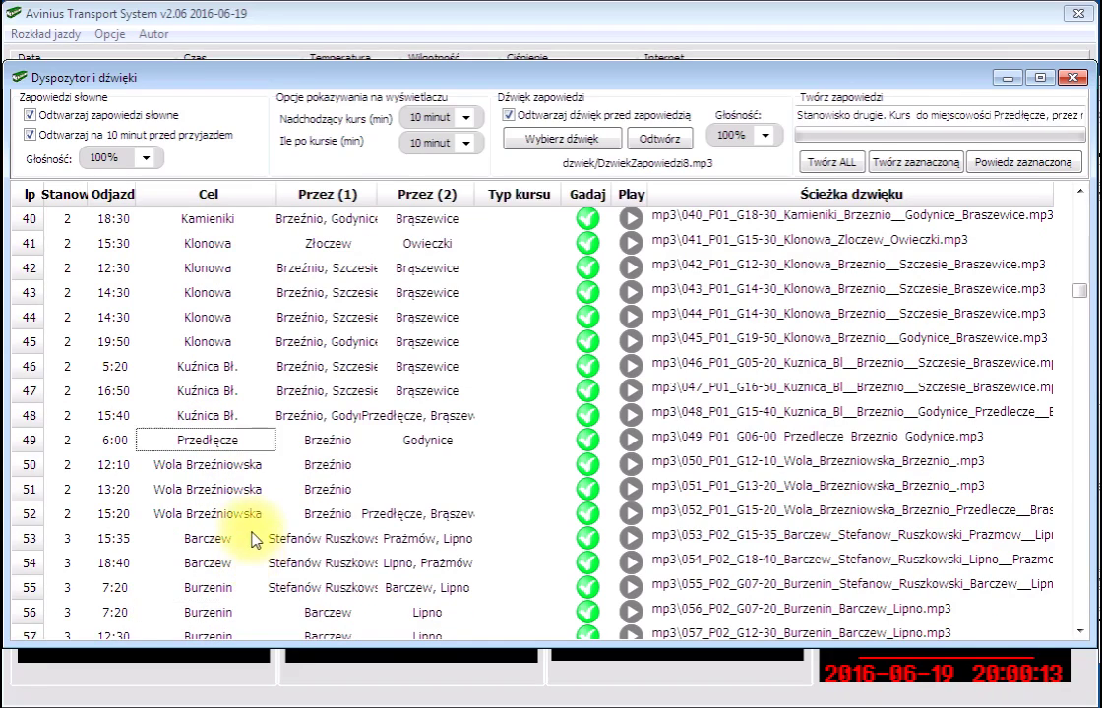
{"action": "key", "text": "Up"}
{"action": "key", "text": "Up"}
{"action": "key", "text": "Up"}
{"action": "key", "text": "Up"}
{"action": "key", "text": "Up"}
{"action": "key", "text": "Up"}
{"action": "key", "text": "Up"}
{"action": "key", "text": "Up"}
{"action": "key", "text": "Up"}
{"action": "key", "text": "Up"}
{"action": "key", "text": "Up"}
{"action": "key", "text": "Up"}
{"action": "key", "text": "Up"}
{"action": "key", "text": "Up"}
{"action": "key", "text": "Up"}
{"action": "key", "text": "Up"}
{"action": "key", "text": "Up"}
{"action": "key", "text": "Up"}
{"action": "key", "text": "Up"}
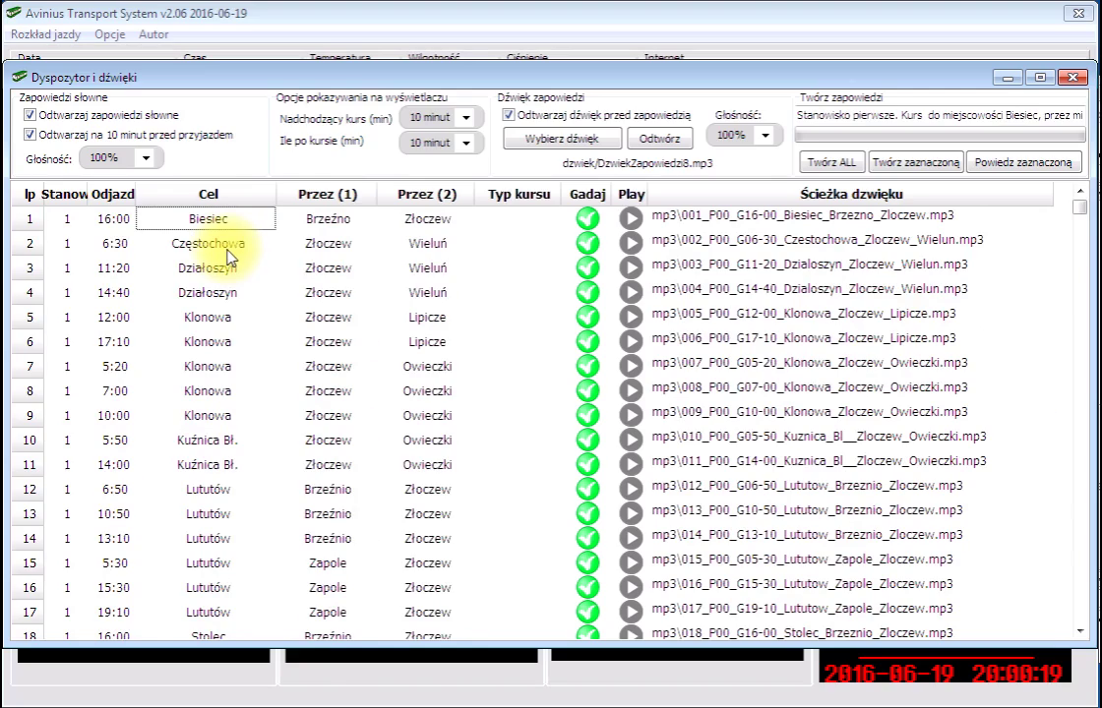
- Go through the course list again from the Biesiec row down to row 56, the 7:20 Burzenin course
{"action": "key", "text": "Down"}
{"action": "key", "text": "Down"}
{"action": "key", "text": "Down"}
{"action": "key", "text": "Down"}
{"action": "key", "text": "Down"}
{"action": "key", "text": "Down"}
{"action": "key", "text": "Down"}
{"action": "key", "text": "Down"}
{"action": "key", "text": "Down"}
{"action": "key", "text": "Down"}
{"action": "key", "text": "Down"}
{"action": "key", "text": "Down"}
{"action": "key", "text": "Down"}
{"action": "key", "text": "Down"}
{"action": "key", "text": "Down"}
{"action": "key", "text": "Down"}
{"action": "key", "text": "Down"}
{"action": "key", "text": "Down"}
{"action": "key", "text": "Down"}
{"action": "key", "text": "Down"}
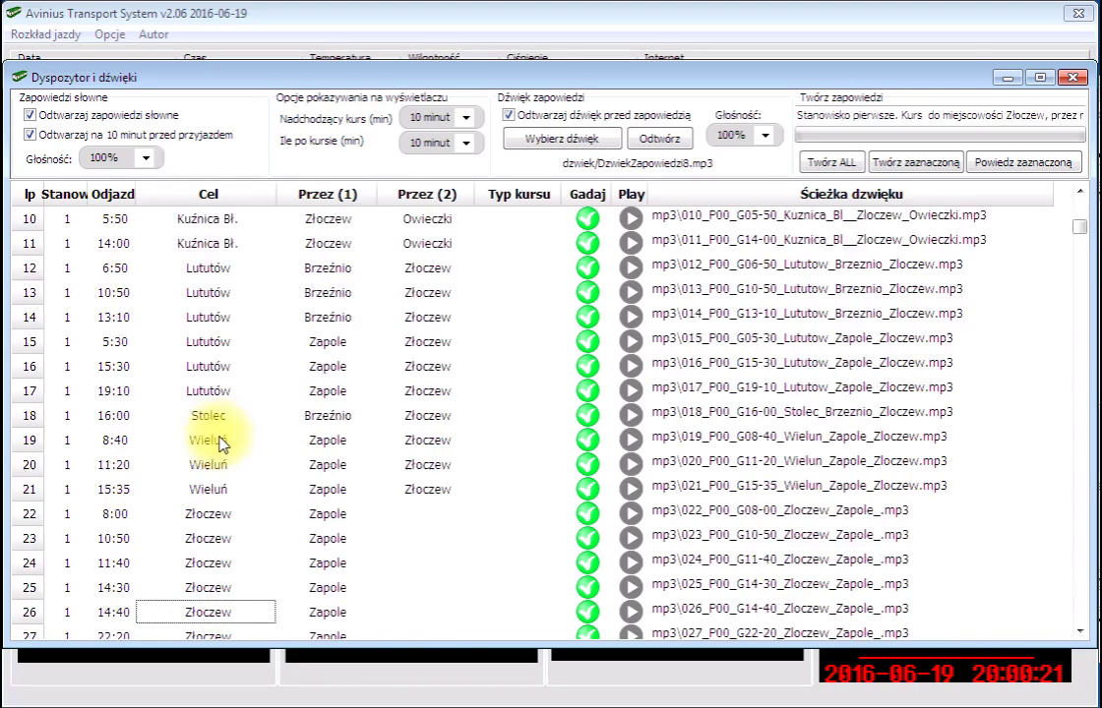
{"action": "key", "text": "Down"}
{"action": "key", "text": "Down"}
{"action": "key", "text": "Down"}
{"action": "key", "text": "Down"}
{"action": "key", "text": "Down"}
{"action": "key", "text": "Down"}
{"action": "key", "text": "Down"}
{"action": "key", "text": "Down"}
{"action": "key", "text": "Down"}
{"action": "key", "text": "Down"}
{"action": "key", "text": "Down"}
{"action": "key", "text": "Down"}
{"action": "key", "text": "Down"}
{"action": "key", "text": "Down"}
{"action": "key", "text": "Down"}
{"action": "key", "text": "Down"}
{"action": "key", "text": "Down"}
{"action": "key", "text": "Down"}
{"action": "key", "text": "Down"}
{"action": "key", "text": "Down"}
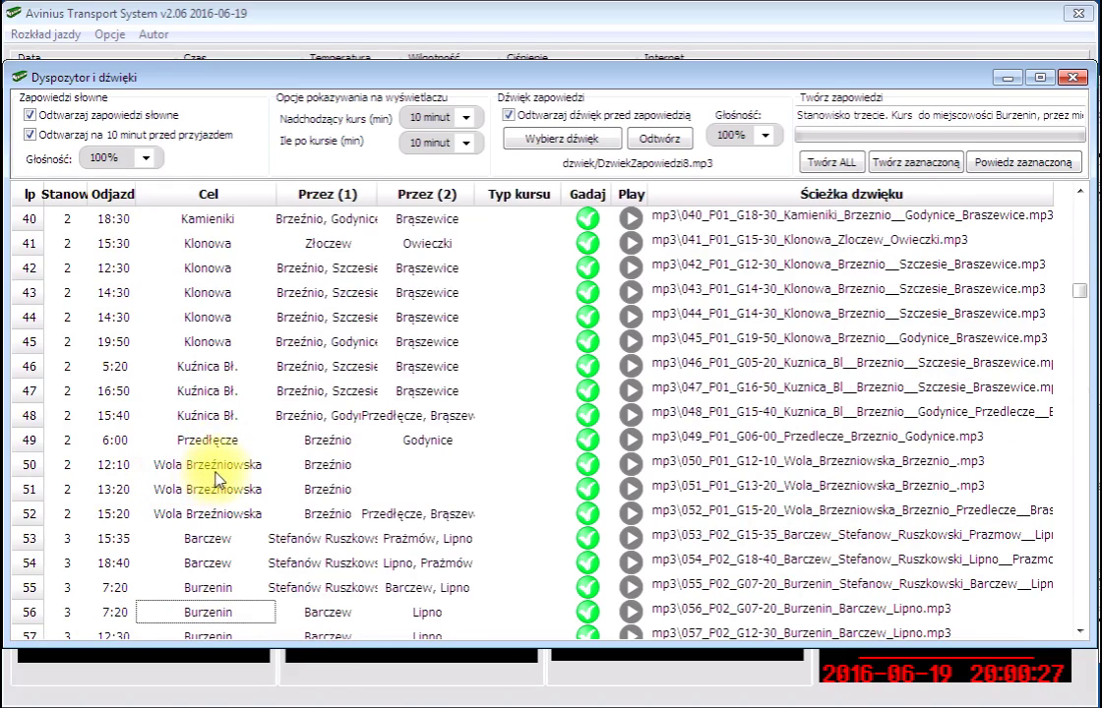
- Step back through the announcement texts from the 7:20 Burzenin course in row 56 up to the 11:00 Kamieniki course in row 37
{"action": "key", "text": "Up"}
{"action": "key", "text": "Up"}
{"action": "key", "text": "Up"}
{"action": "key", "text": "Up"}
{"action": "key", "text": "Up"}
{"action": "key", "text": "Up"}
{"action": "key", "text": "Up"}
{"action": "key", "text": "Up"}
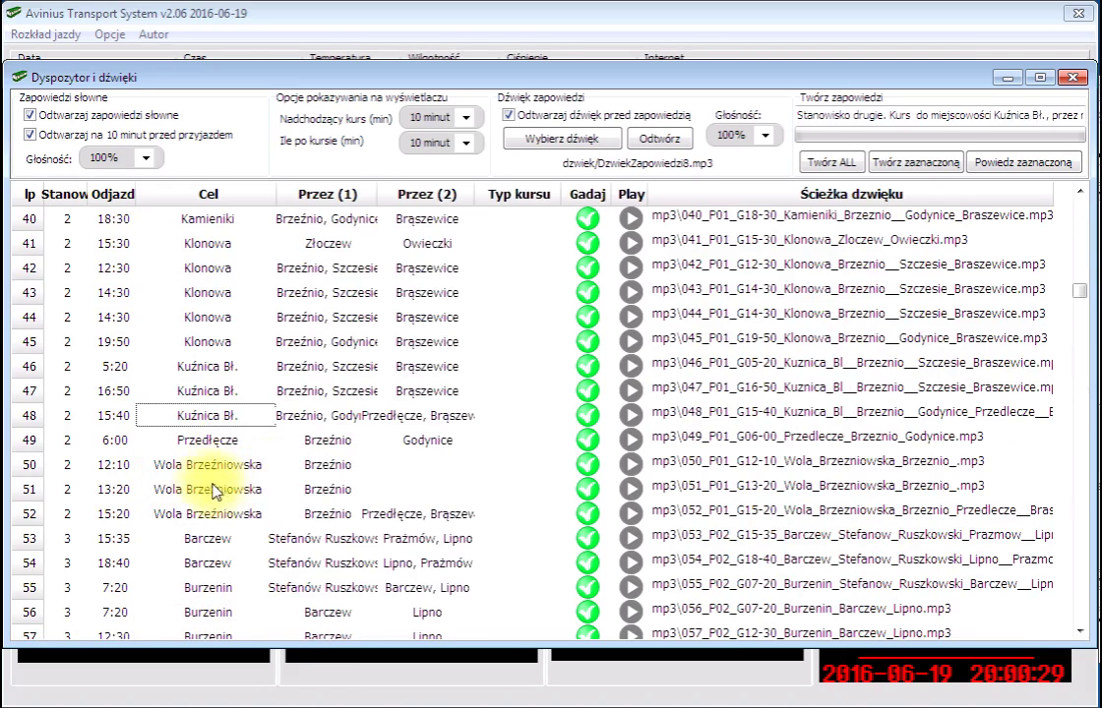
{"action": "key", "text": "Up"}
{"action": "key", "text": "Up"}
{"action": "key", "text": "Up"}
{"action": "key", "text": "Up"}
{"action": "key", "text": "Up"}
{"action": "key", "text": "Up"}
{"action": "key", "text": "Up"}
{"action": "key", "text": "Up"}
{"action": "key", "text": "Up"}
{"action": "key", "text": "Up"}
{"action": "key", "text": "Up"}
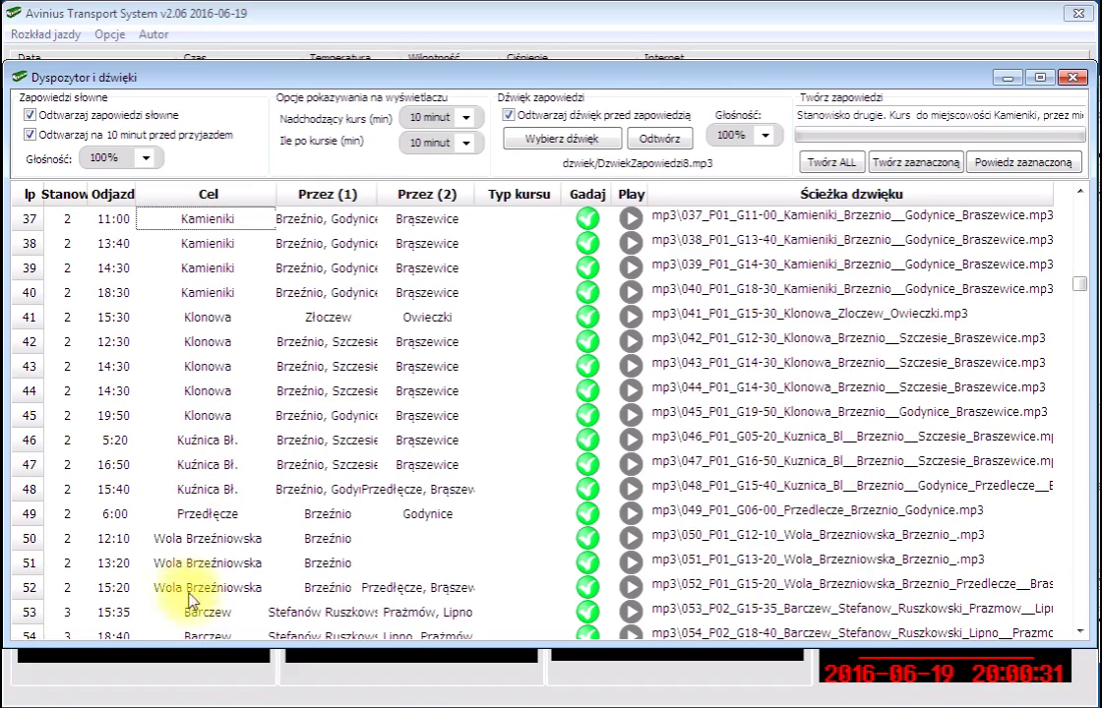
- Review the announcement texts from the 12:10 Wola Brzeźniowska course in row 50 back up to the 16:00 Biesiec course in row 1
{"action": "left_click", "coordinate": [203, 536]}
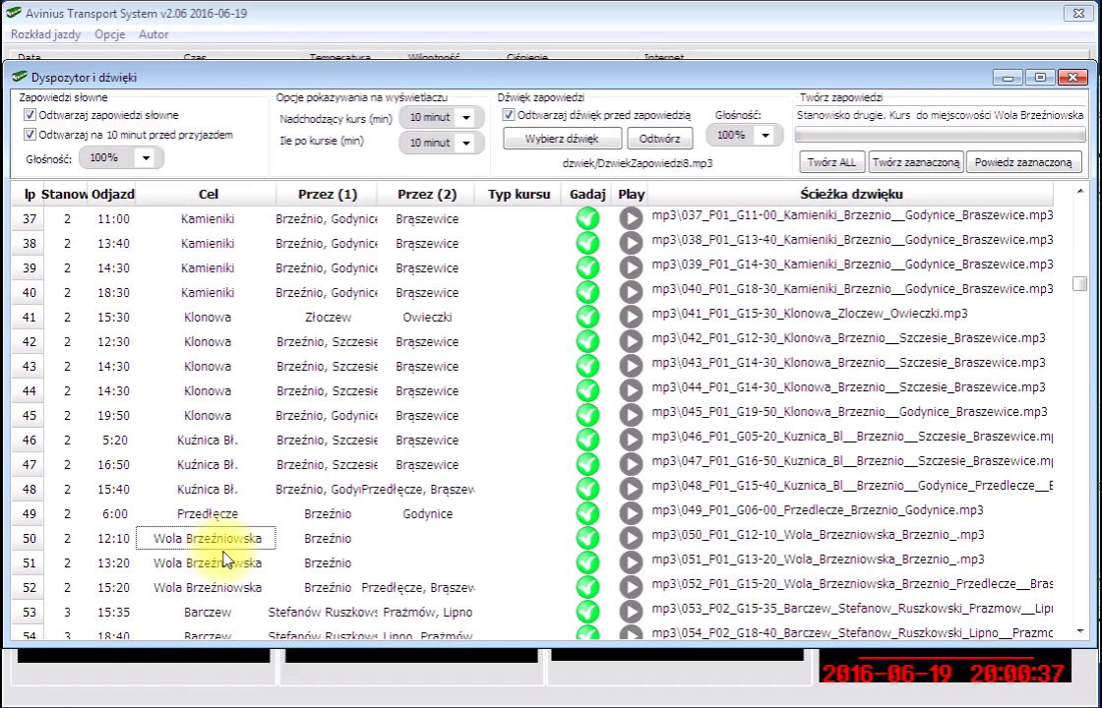
{"action": "key", "text": "Up"}
{"action": "key", "text": "Up"}
{"action": "key", "text": "Up"}
{"action": "key", "text": "Up"}
{"action": "key", "text": "Up"}
{"action": "key", "text": "Up"}
{"action": "key", "text": "Up"}
{"action": "key", "text": "Up"}
{"action": "key", "text": "Up"}
{"action": "key", "text": "Up"}
{"action": "key", "text": "Up"}
{"action": "key", "text": "Up"}
{"action": "key", "text": "Up"}
{"action": "key", "text": "Up"}
{"action": "key", "text": "Up"}
{"action": "key", "text": "Up"}
{"action": "key", "text": "Up"}
{"action": "key", "text": "Up"}
{"action": "key", "text": "Up"}
{"action": "key", "text": "Up"}
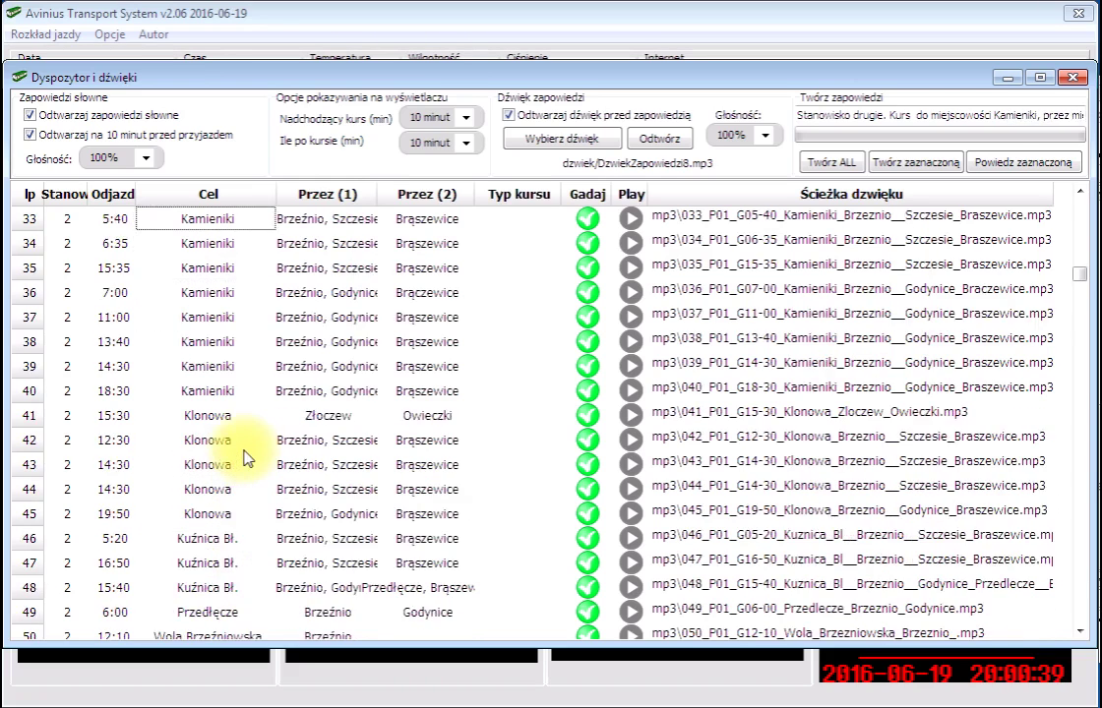
{"action": "key", "text": "Up"}
{"action": "key", "text": "Up"}
{"action": "key", "text": "Up"}
{"action": "key", "text": "Up"}
{"action": "key", "text": "Up"}
{"action": "key", "text": "Up"}
{"action": "key", "text": "Up"}
{"action": "key", "text": "Up"}
{"action": "key", "text": "Up"}
{"action": "key", "text": "Up"}
{"action": "key", "text": "Up"}
{"action": "key", "text": "Up"}
{"action": "key", "text": "Up"}
{"action": "key", "text": "Up"}
{"action": "key", "text": "Up"}
{"action": "key", "text": "Up"}
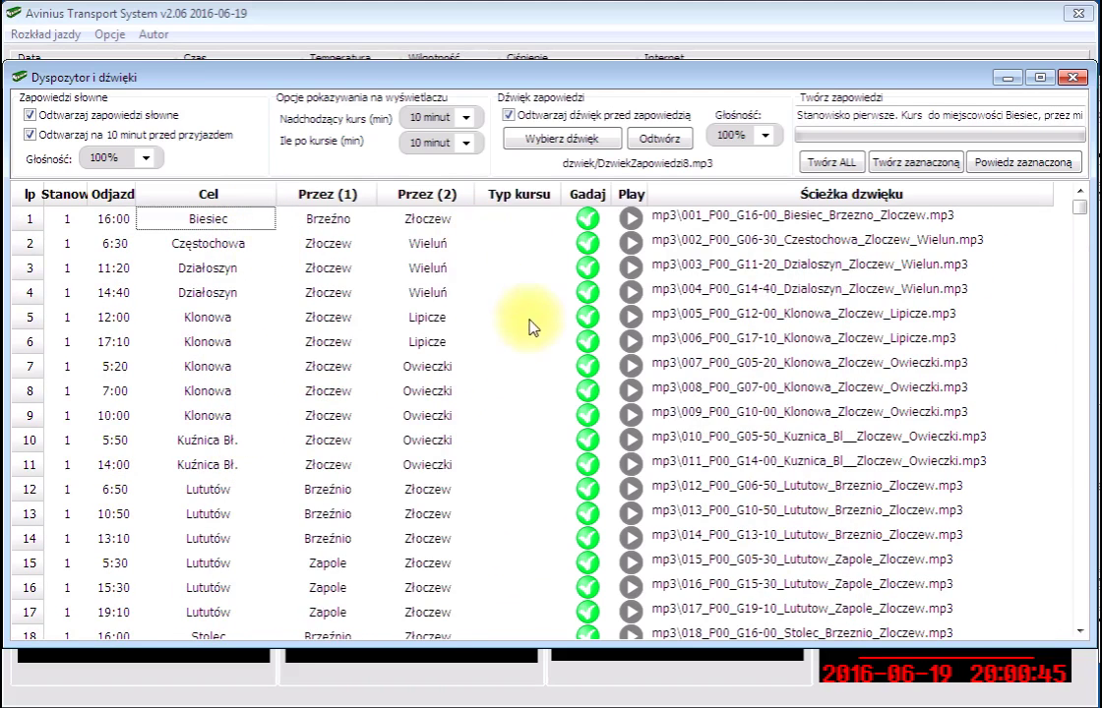
- Look over the minute options for showing upcoming courses without changing the setting, and play the current pre-announcement sound
{"action": "left_click", "coordinate": [466, 122]}
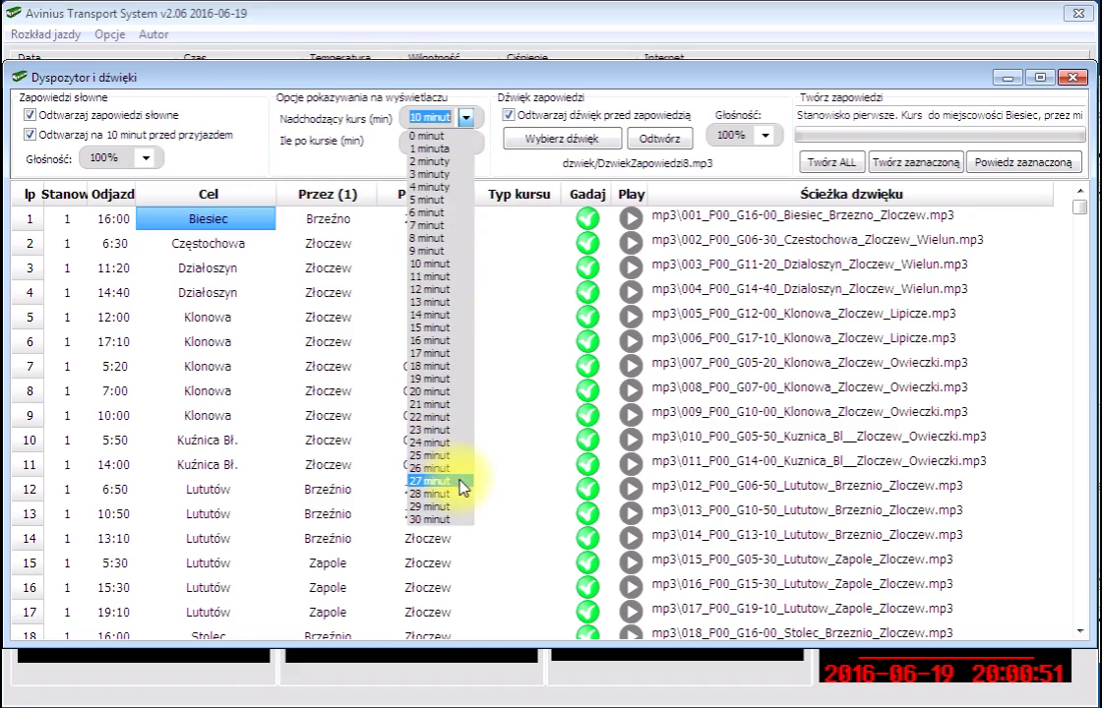
{"action": "left_click", "coordinate": [492, 98]}
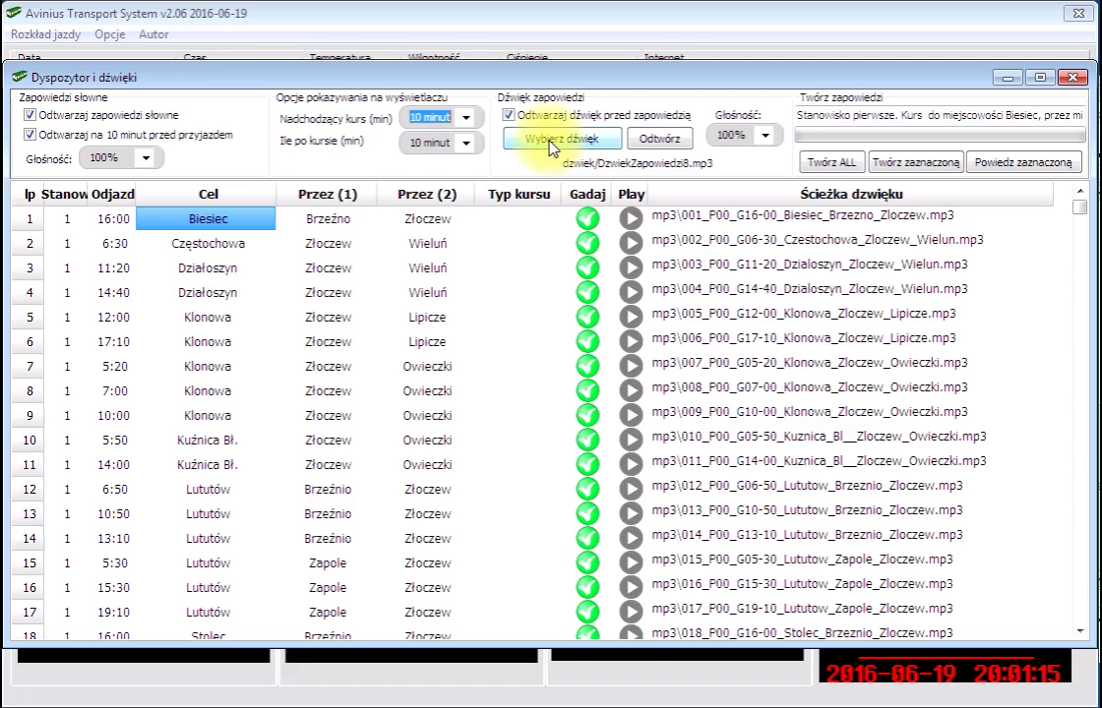
{"action": "left_click", "coordinate": [649, 145]}
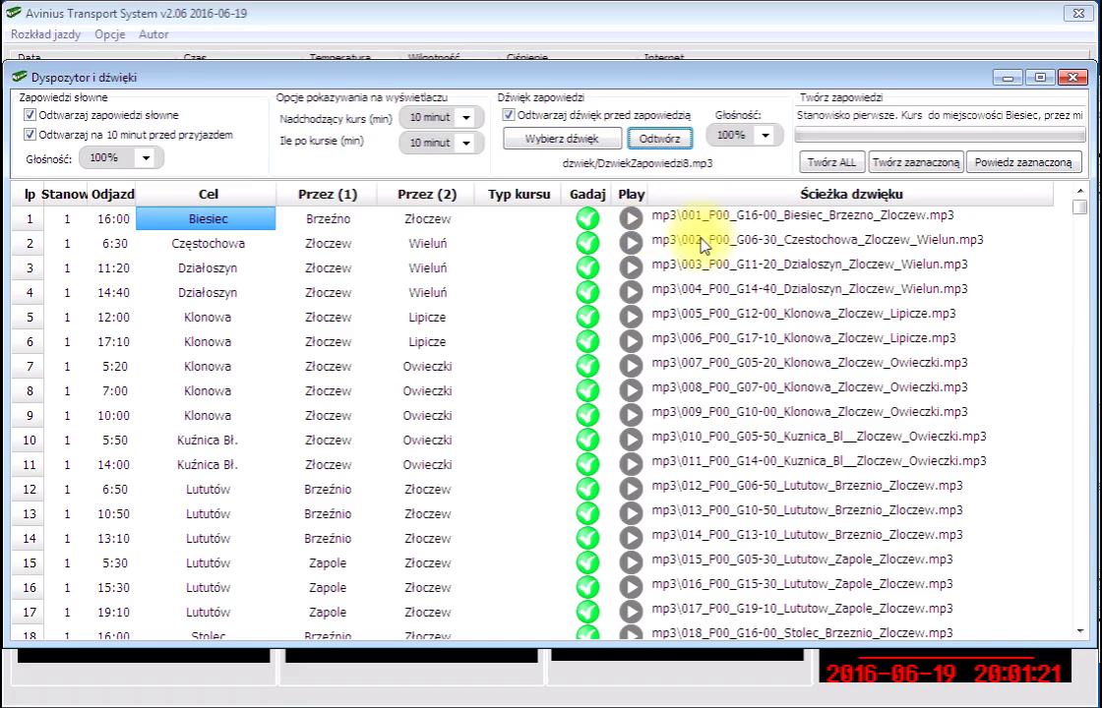
- Set the pre-announcement sound to DzwiekZapowiedzi6 from the dzwiek folder inside AviniusTS on the desktop, and play it
{"action": "left_click", "coordinate": [561, 137]}
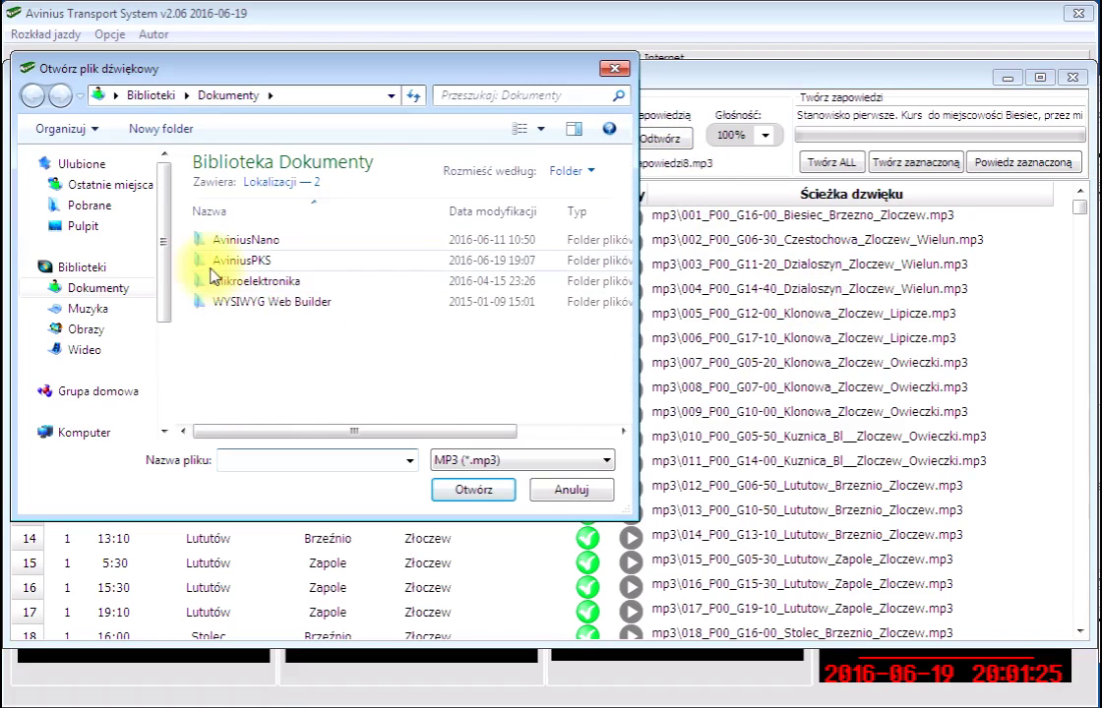
{"action": "left_click", "coordinate": [165, 431]}
{"action": "left_click", "coordinate": [165, 431]}
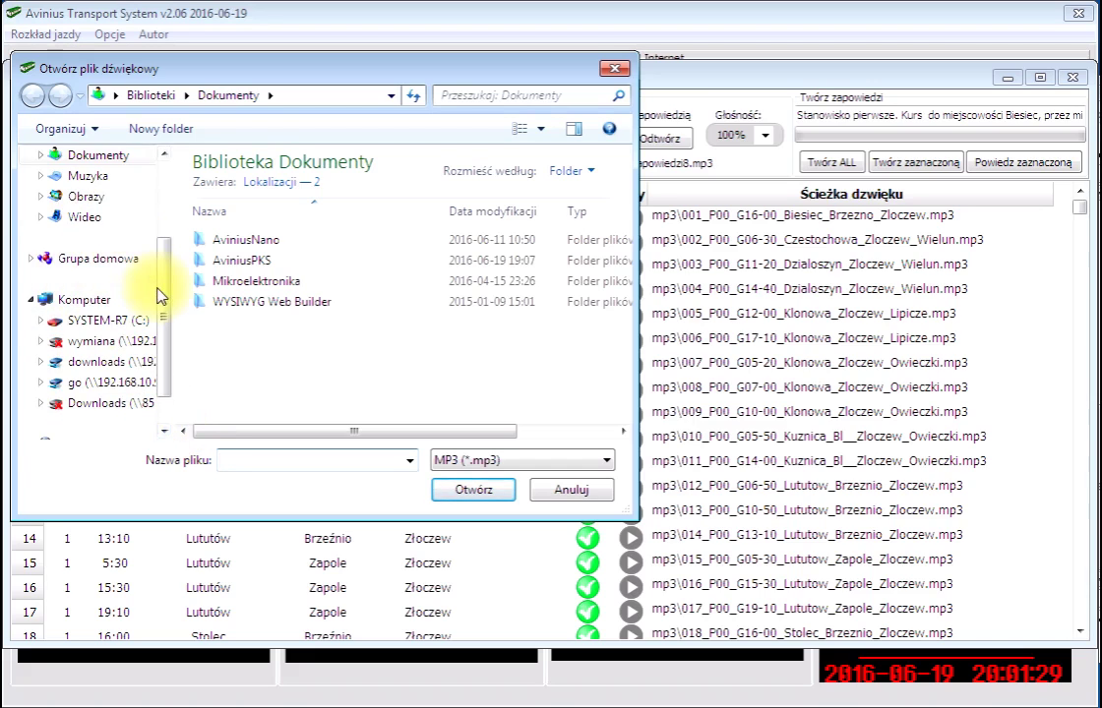
{"action": "left_click_drag", "start_coordinate": [160, 290], "coordinate": [150, 184]}
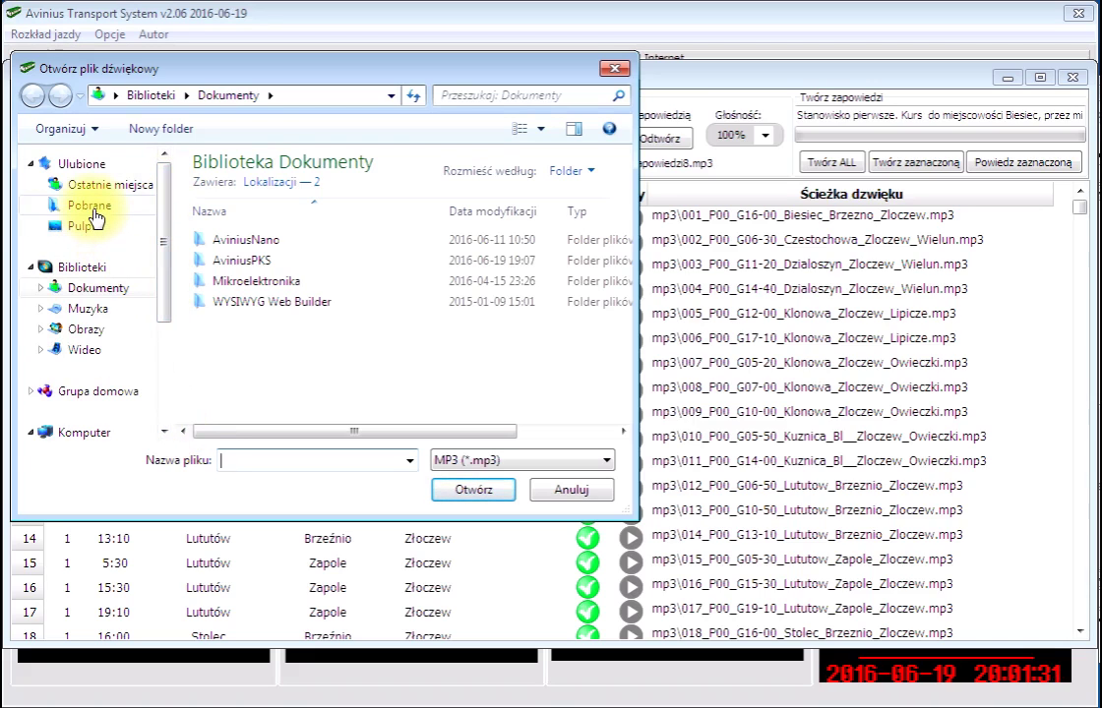
{"action": "left_click", "coordinate": [87, 228]}
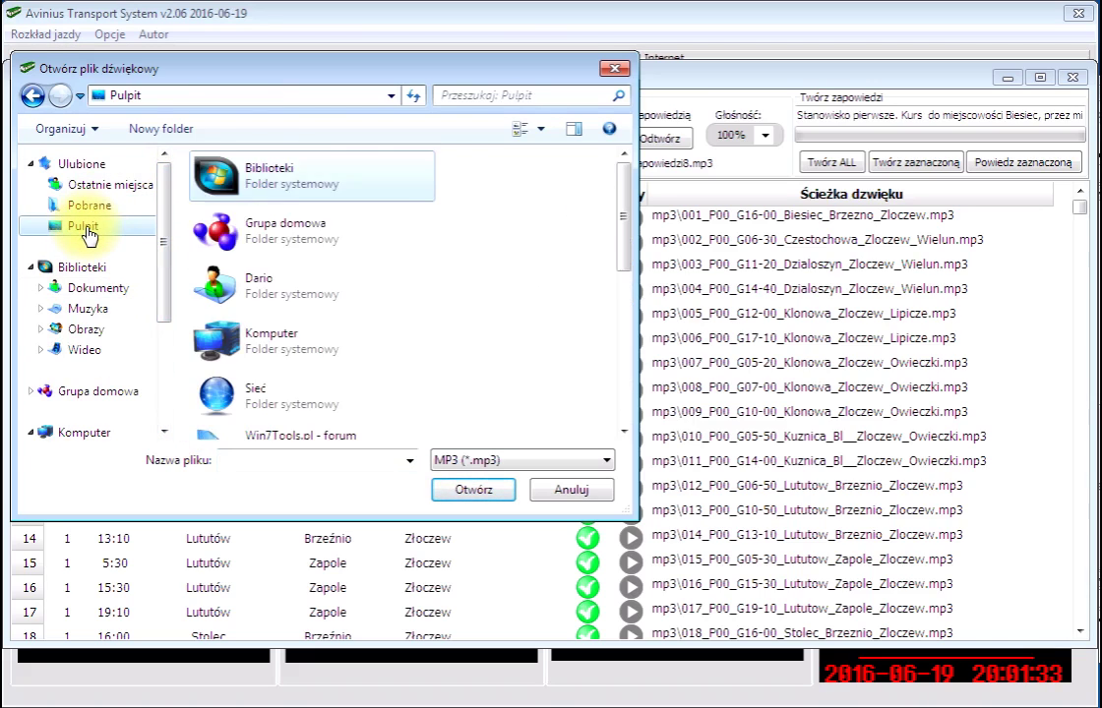
{"action": "scroll", "coordinate": [332, 381], "scroll_direction": "down", "scroll_amount": 3}
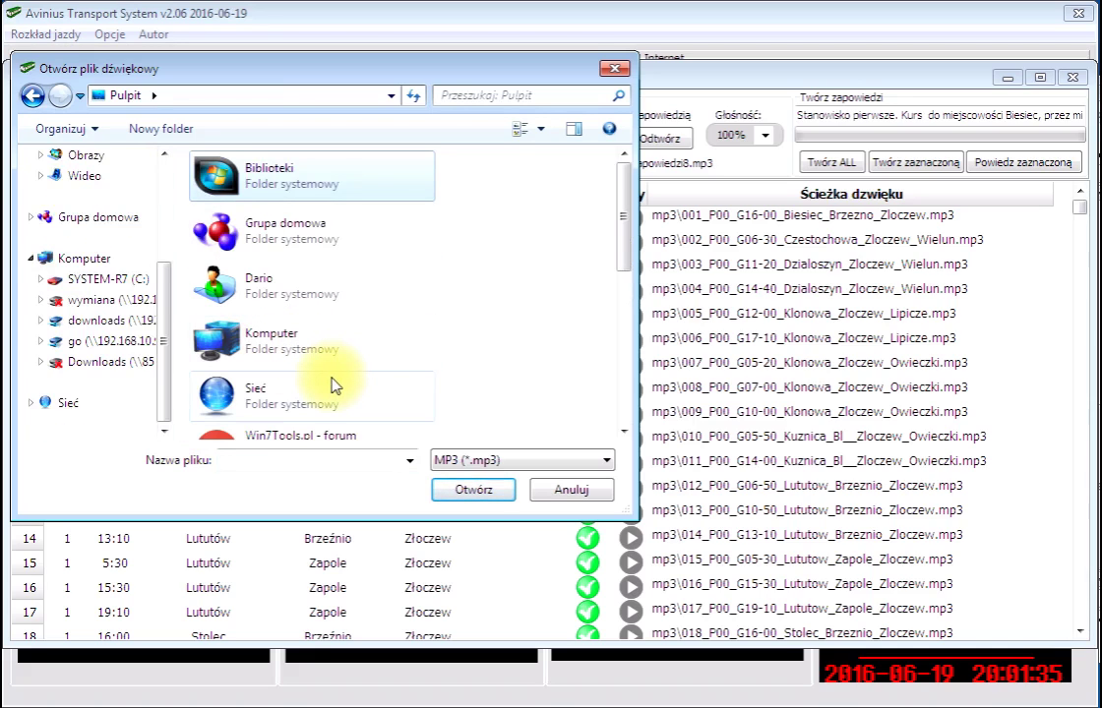
{"action": "scroll", "coordinate": [331, 381], "scroll_direction": "up", "scroll_amount": 3}
{"action": "left_click_drag", "start_coordinate": [624, 233], "coordinate": [654, 362]}
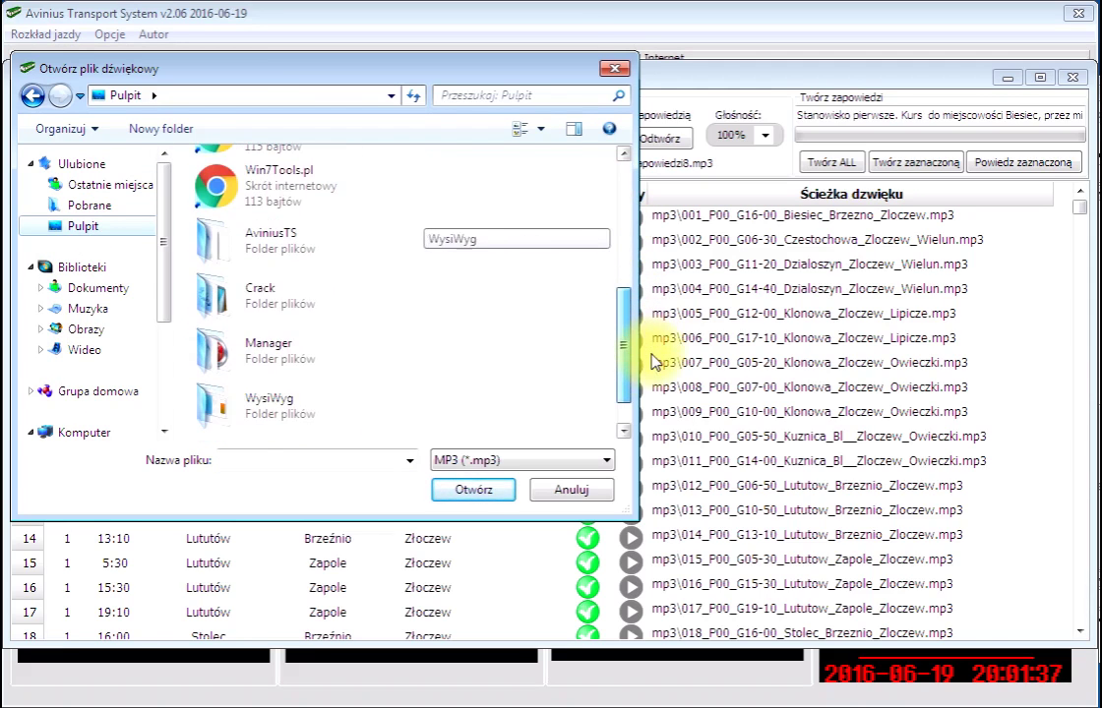
{"action": "double_click", "coordinate": [262, 238]}
{"action": "double_click", "coordinate": [229, 184]}
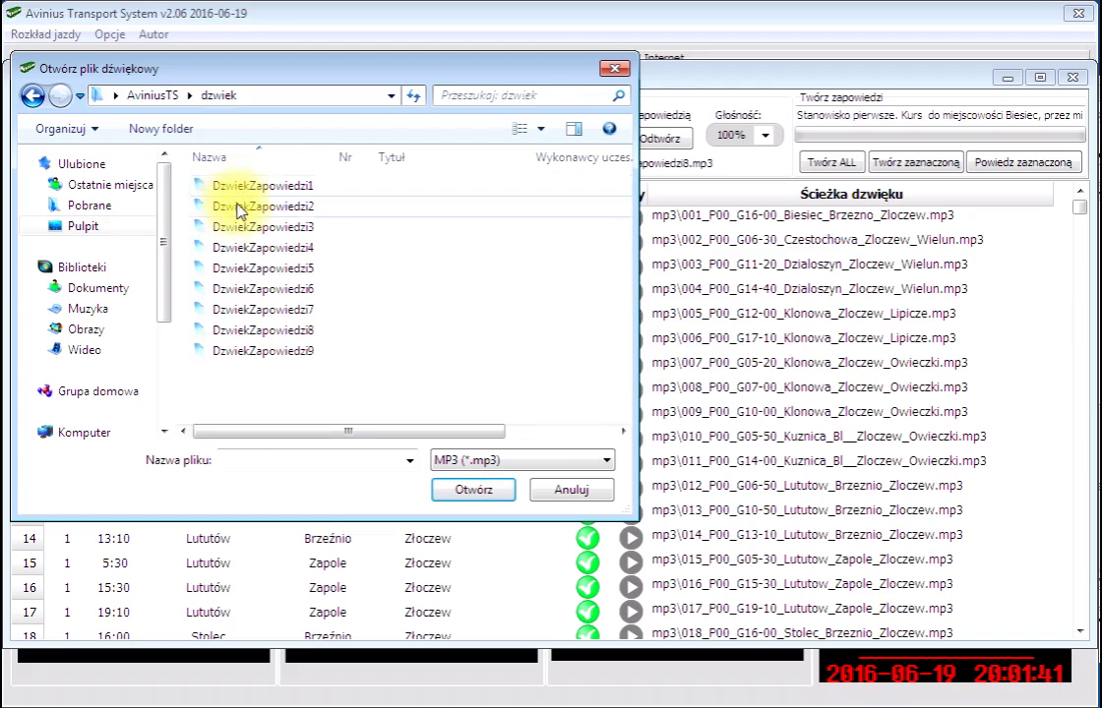
{"action": "double_click", "coordinate": [263, 288]}
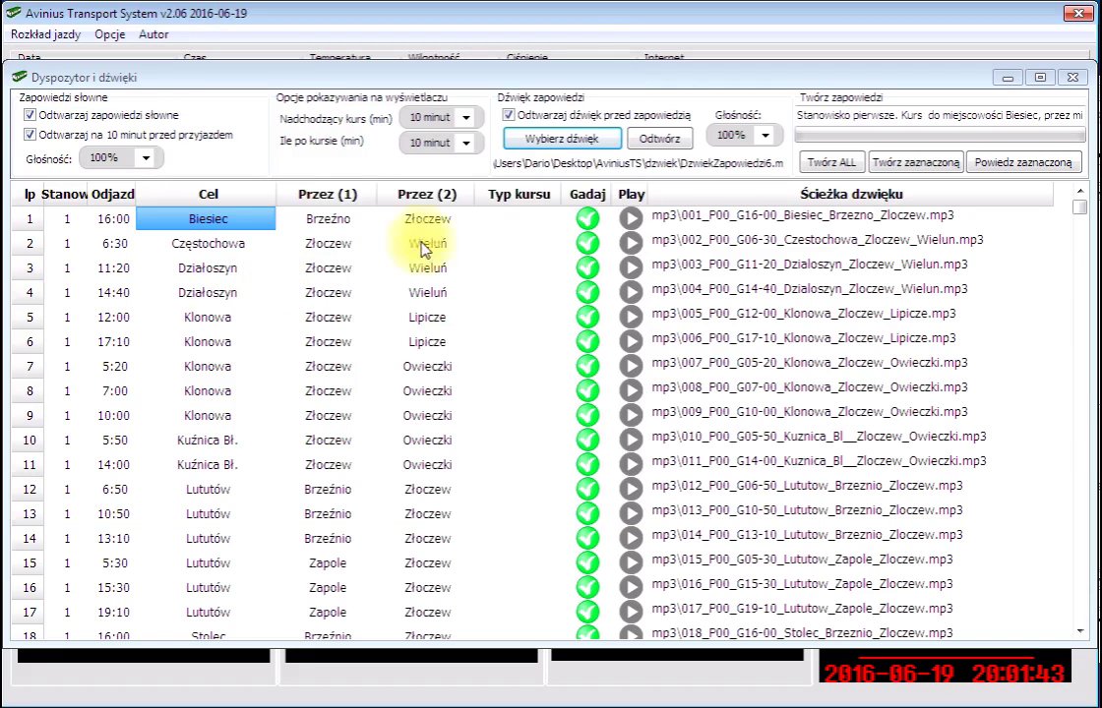
{"action": "left_click", "coordinate": [667, 141]}
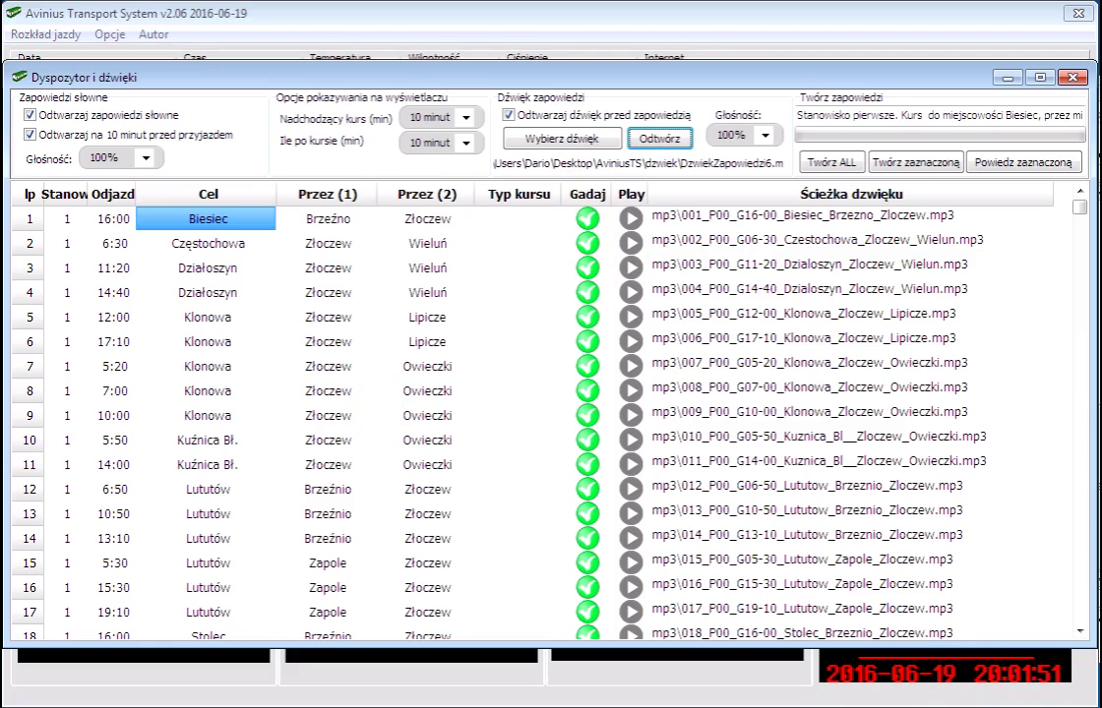
{"action": "left_click", "coordinate": [1053, 706]}
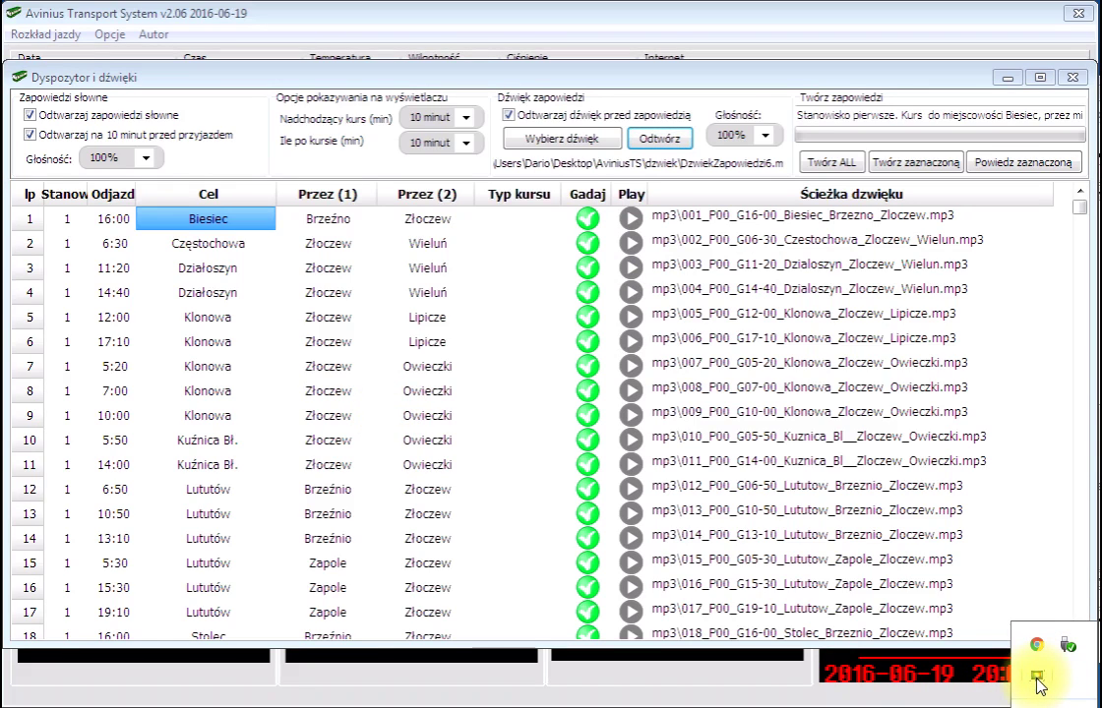